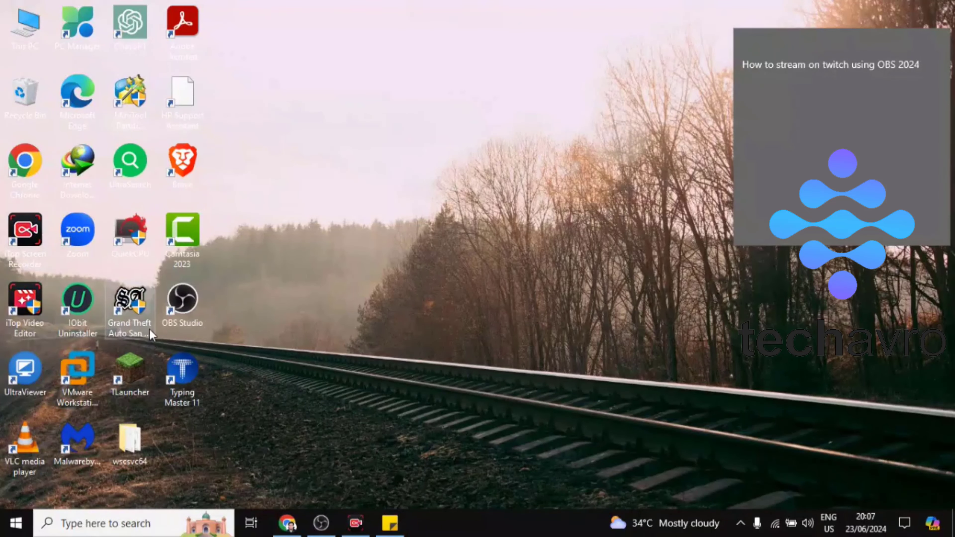
# Step: Switch to OBS Studio and add a new scene named "Twitch"
pyautogui.click(312, 521)
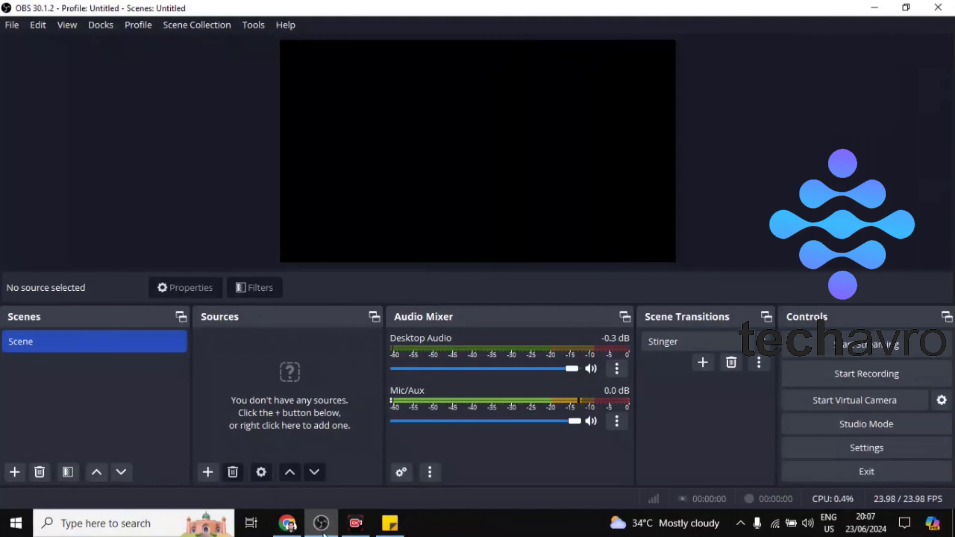
pyautogui.click(15, 472)
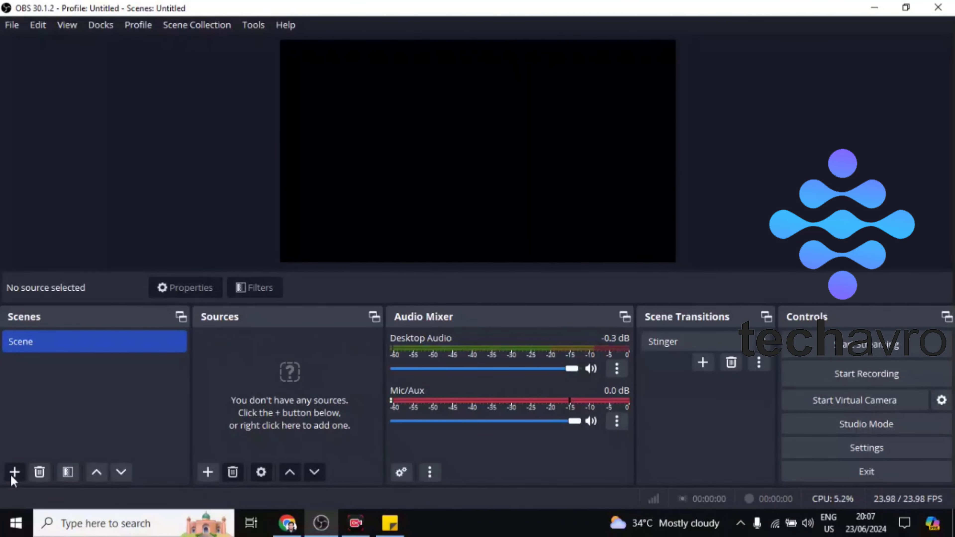
pyautogui.press('BackSpace')
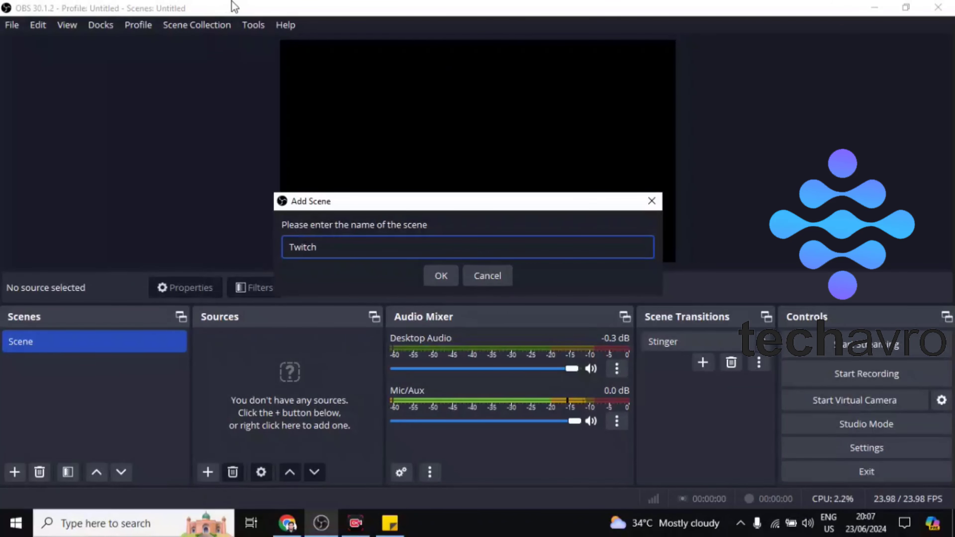
pyautogui.click(441, 275)
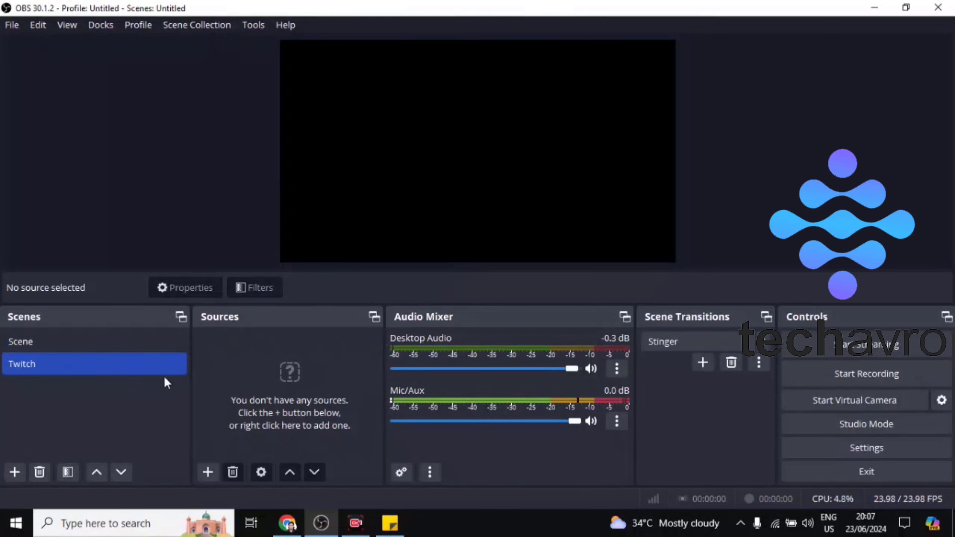
# Step: Add a Display Capture source named "twitch streaming" to the Twitch scene, keeping its default properties
pyautogui.click(207, 473)
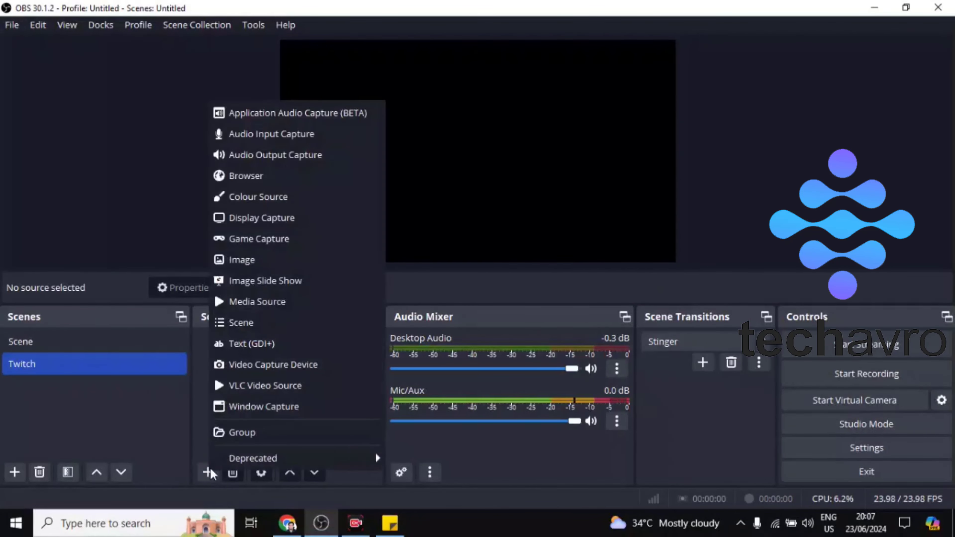
pyautogui.click(281, 218)
pyautogui.press('BackSpace')
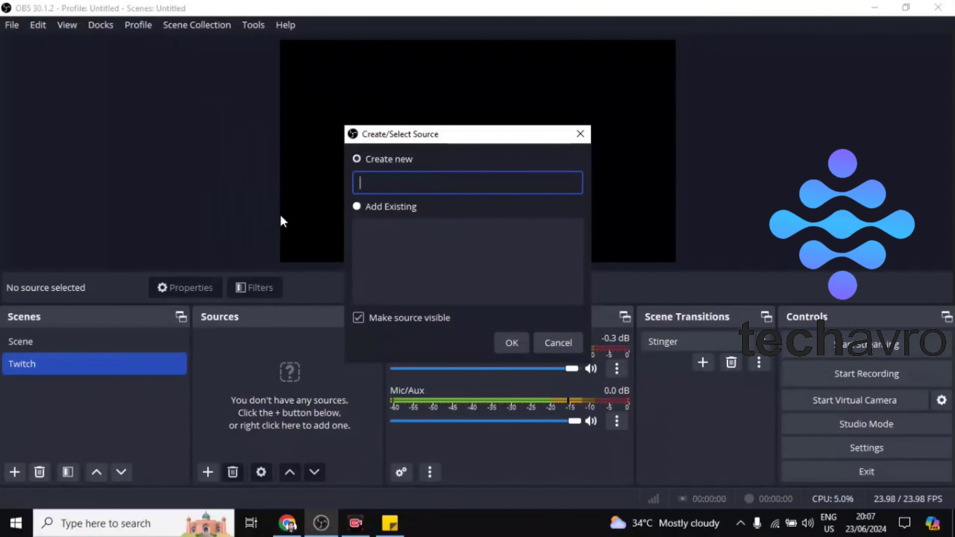
pyautogui.write('twitch stream')
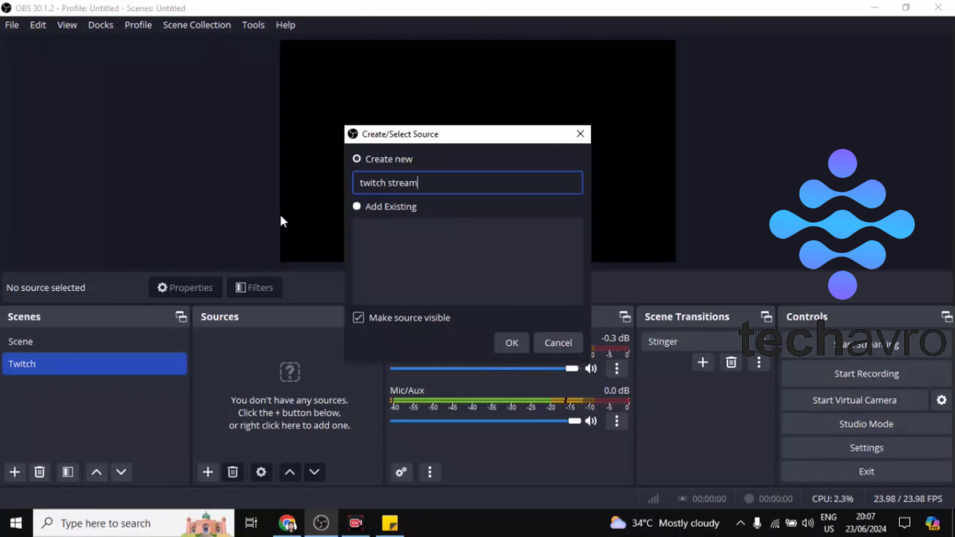
pyautogui.write('ing')
pyautogui.press('Return')
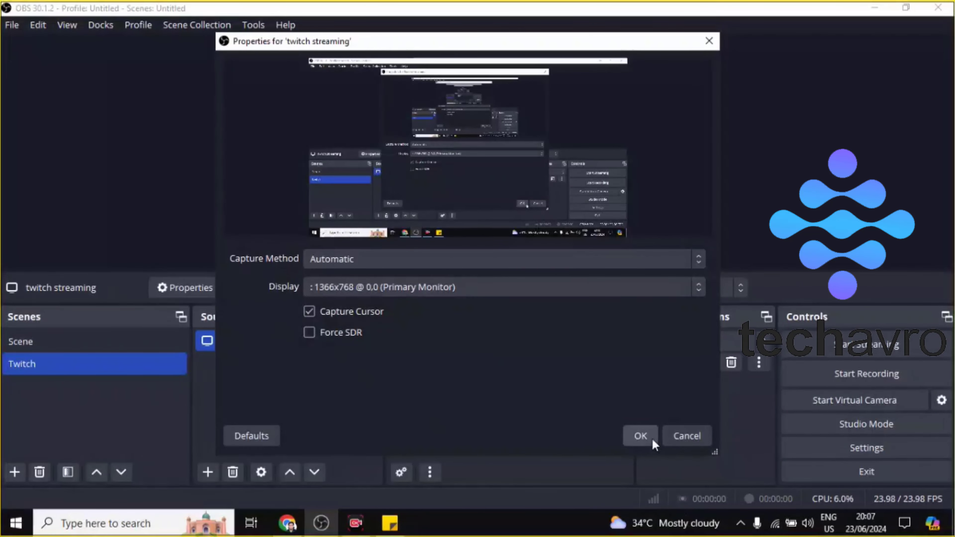
pyautogui.click(652, 440)
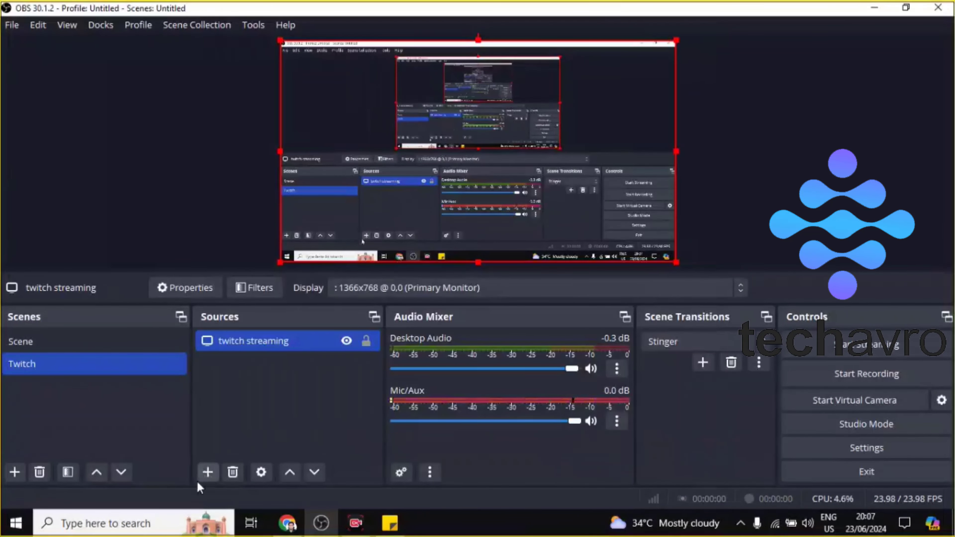
# Step: Add an Audio Input Capture source to the Twitch scene with the default name and device
pyautogui.click(207, 474)
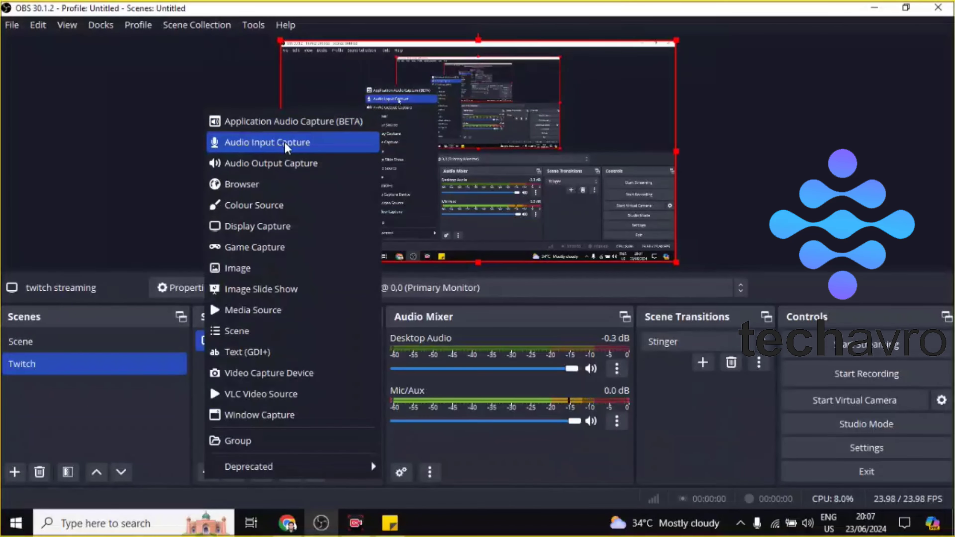
pyautogui.click(276, 147)
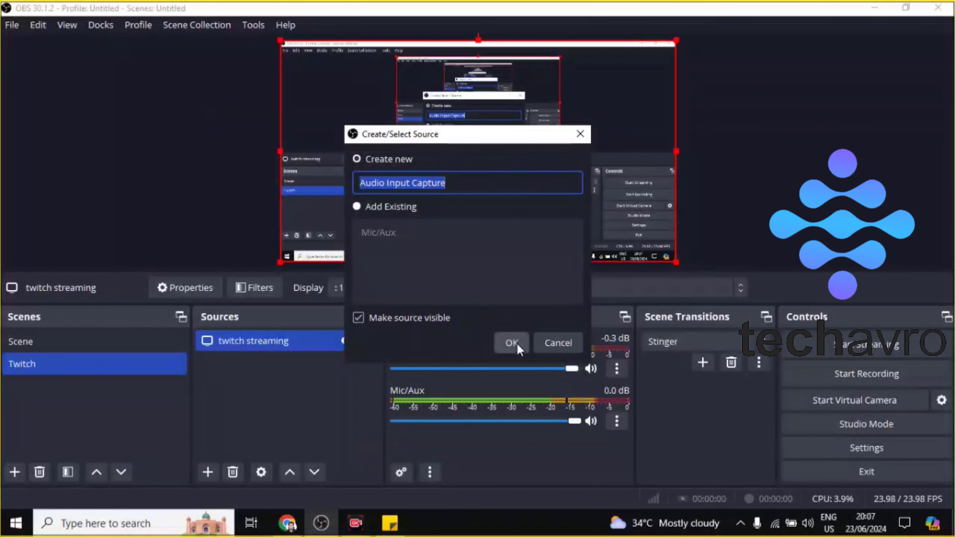
pyautogui.click(511, 343)
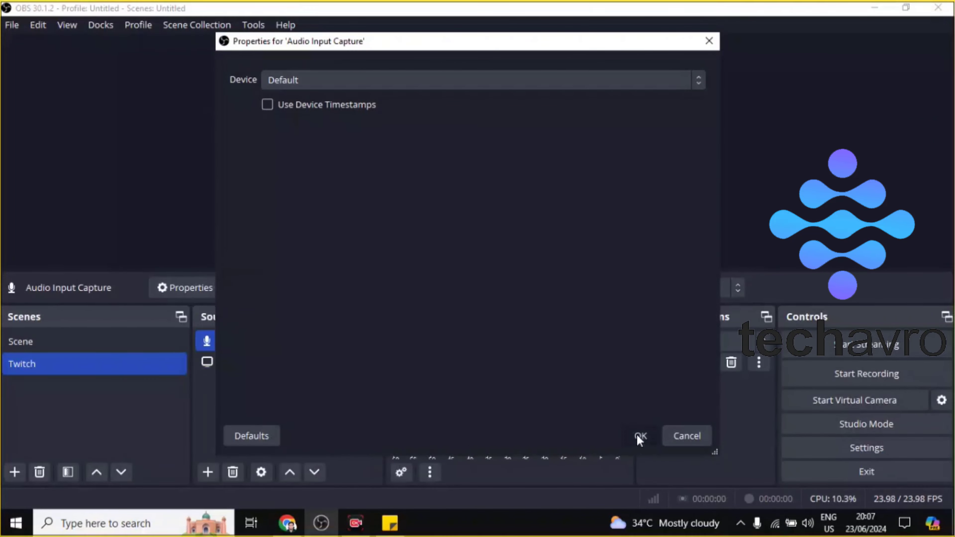
pyautogui.click(639, 435)
# Step: Add a Video Capture Device source using OBS Virtual Camera and shrink it into the upper-left corner of the preview canvas
pyautogui.click(198, 471)
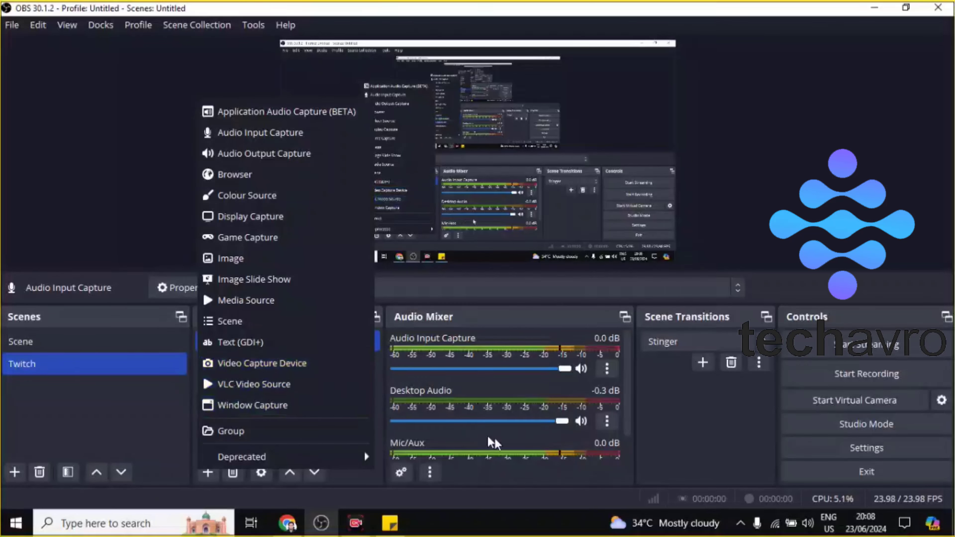
pyautogui.click(683, 482)
pyautogui.click(208, 471)
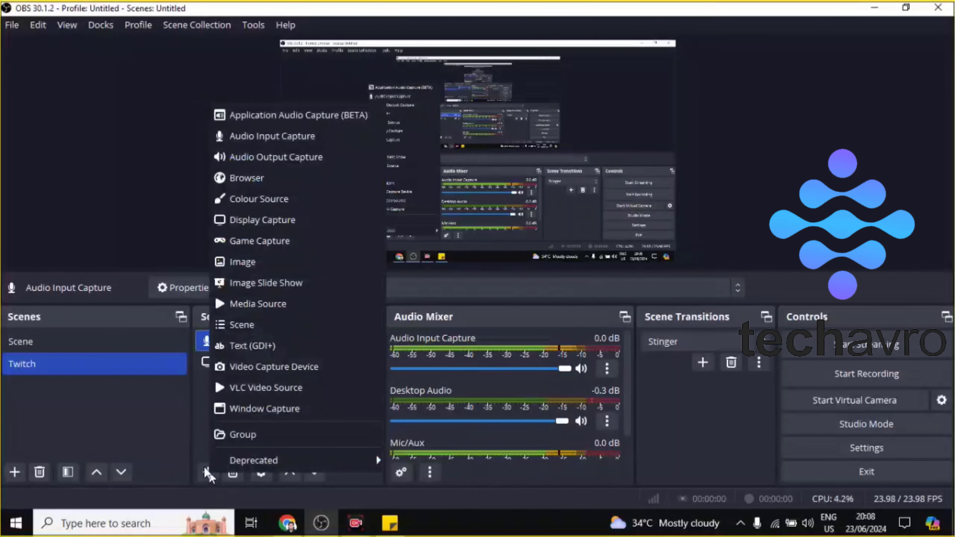
pyautogui.click(291, 368)
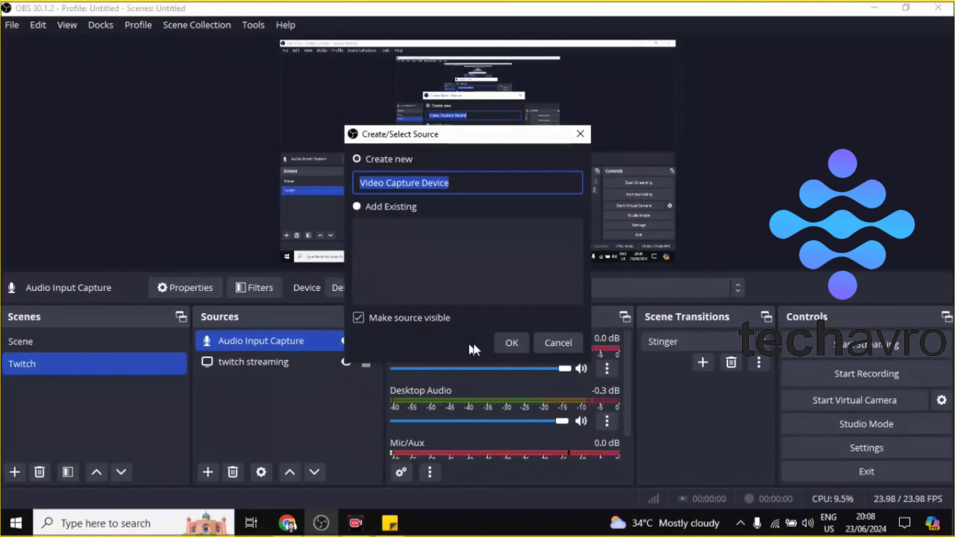
pyautogui.click(511, 343)
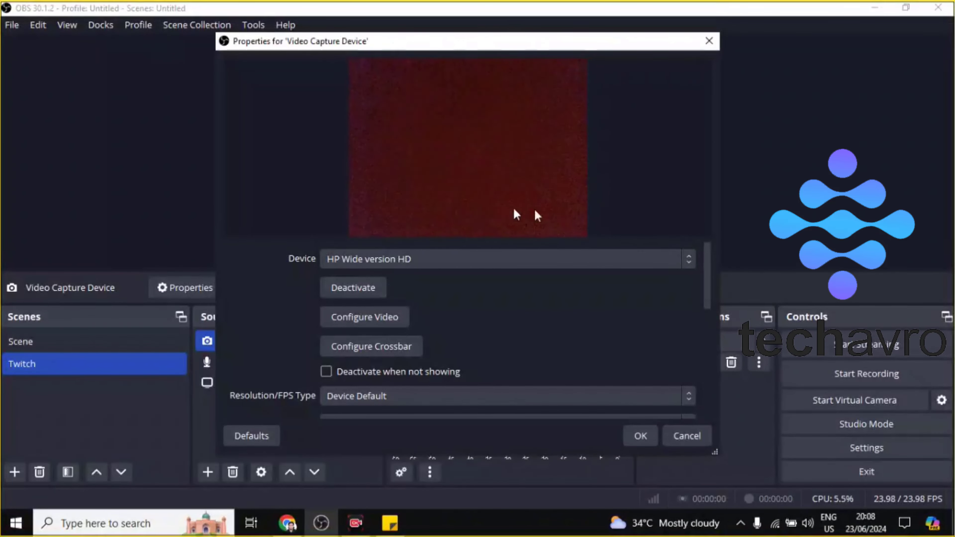
pyautogui.click(688, 260)
pyautogui.click(424, 289)
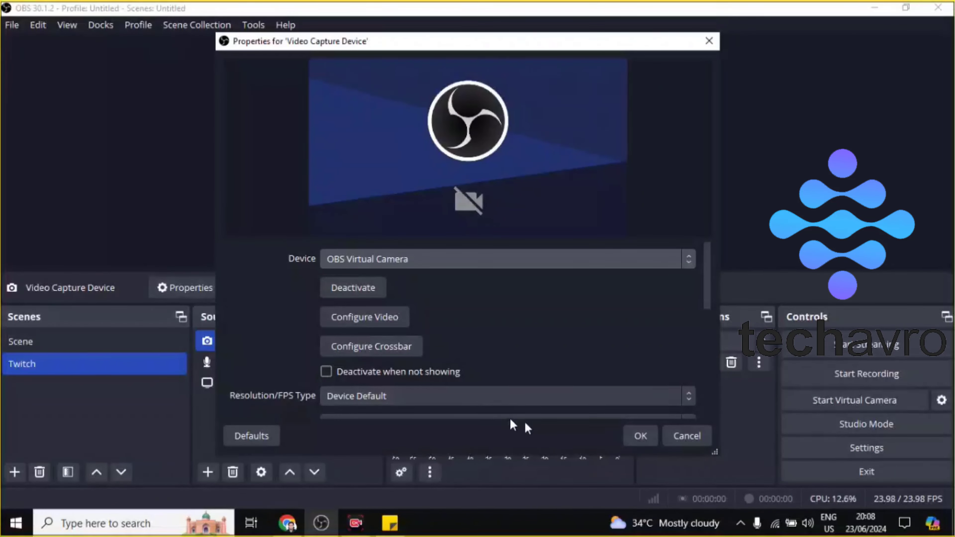
pyautogui.click(639, 435)
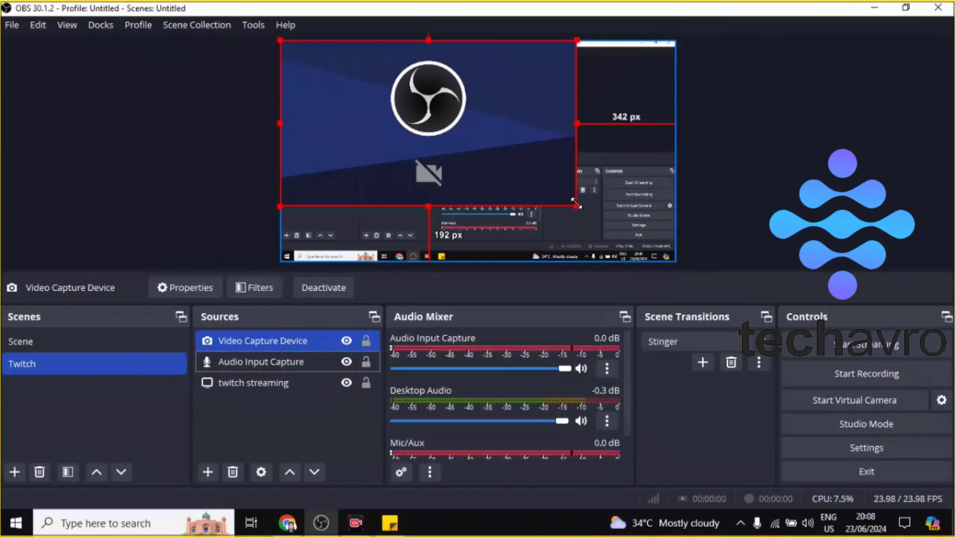
pyautogui.moveTo(575, 204)
pyautogui.mouseDown()
pyautogui.moveTo(376, 128)
pyautogui.moveTo(275, 117)
pyautogui.moveTo(271, 96)
pyautogui.moveTo(302, 97)
pyautogui.moveTo(493, 214)
pyautogui.moveTo(613, 229)
pyautogui.moveTo(181, 106)
pyautogui.moveTo(301, 70)
pyautogui.moveTo(304, 79)
pyautogui.mouseUp()
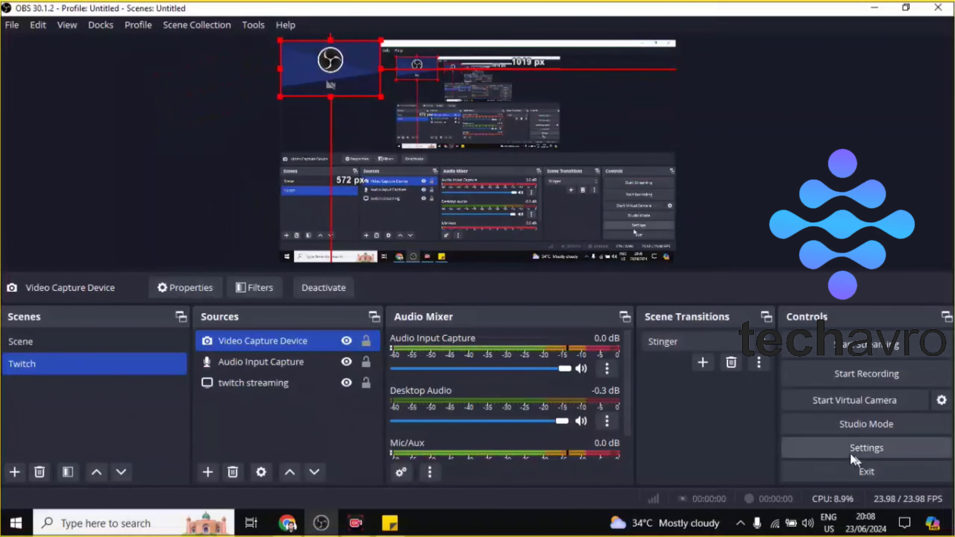
# Step: In the stream settings, choose Twitch as the service and use a stream key instead of a connected account
pyautogui.click(864, 452)
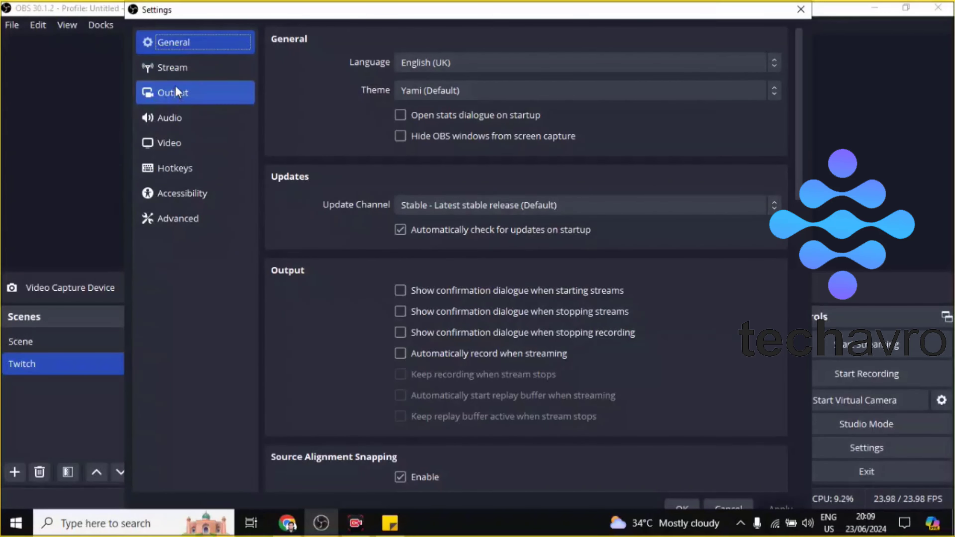
pyautogui.click(168, 70)
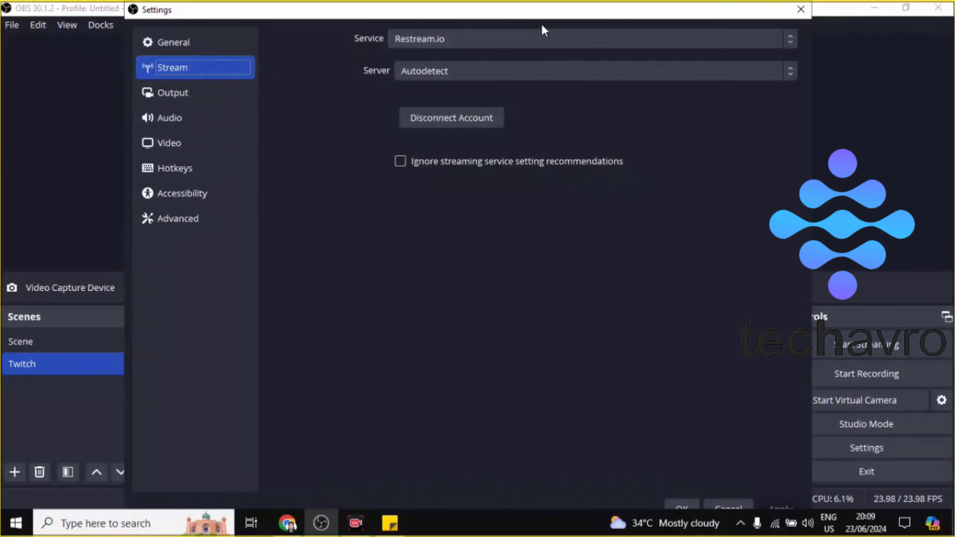
pyautogui.click(525, 46)
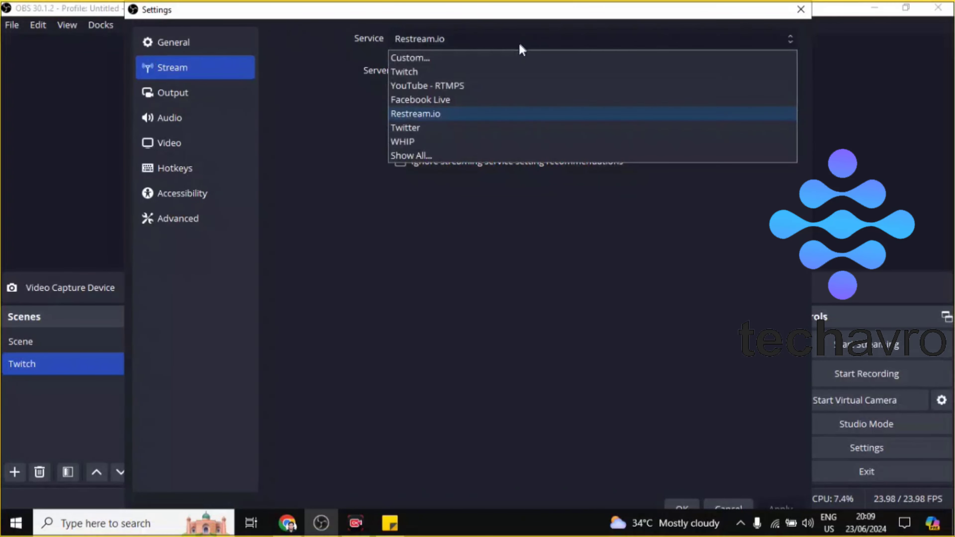
pyautogui.click(437, 68)
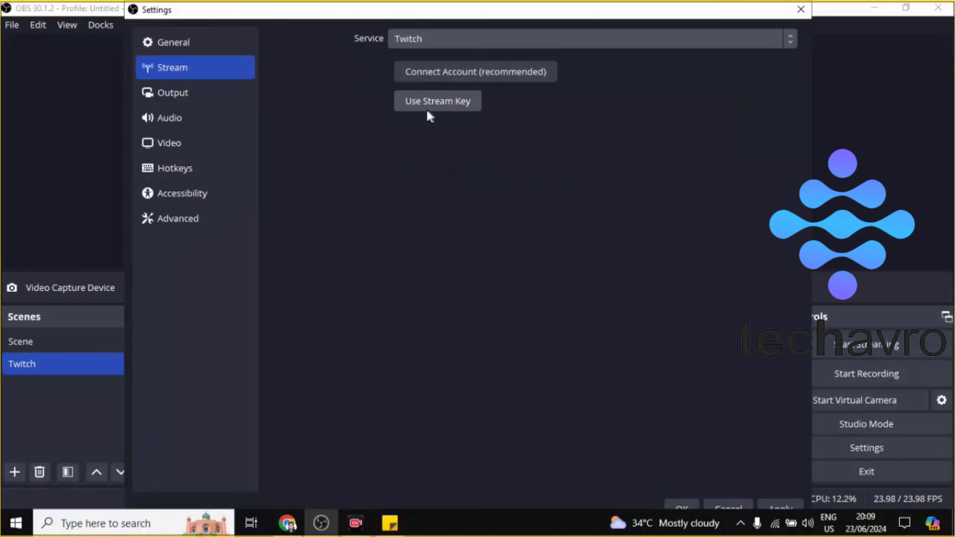
pyautogui.click(437, 107)
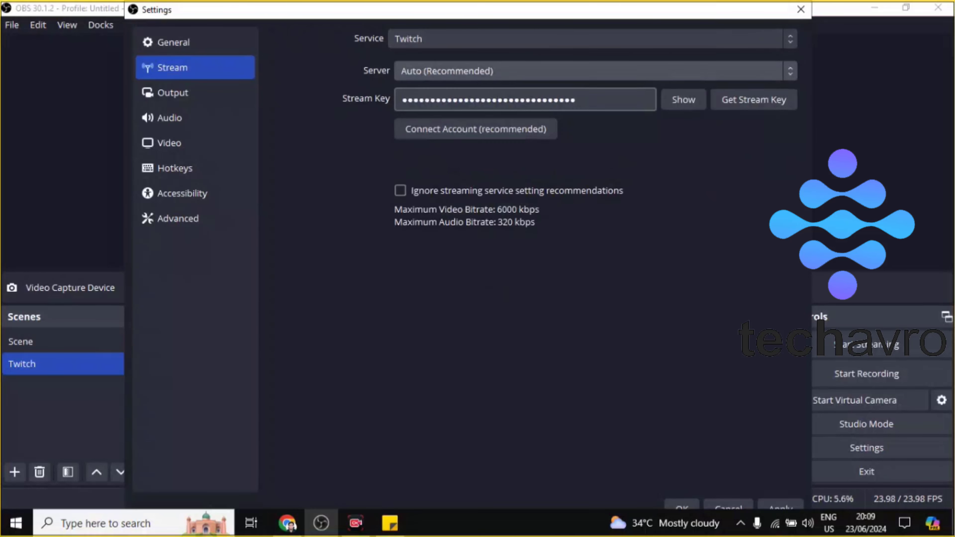
# Step: Reveal and hide the saved stream key, then clear the Stream Key field
pyautogui.click(675, 106)
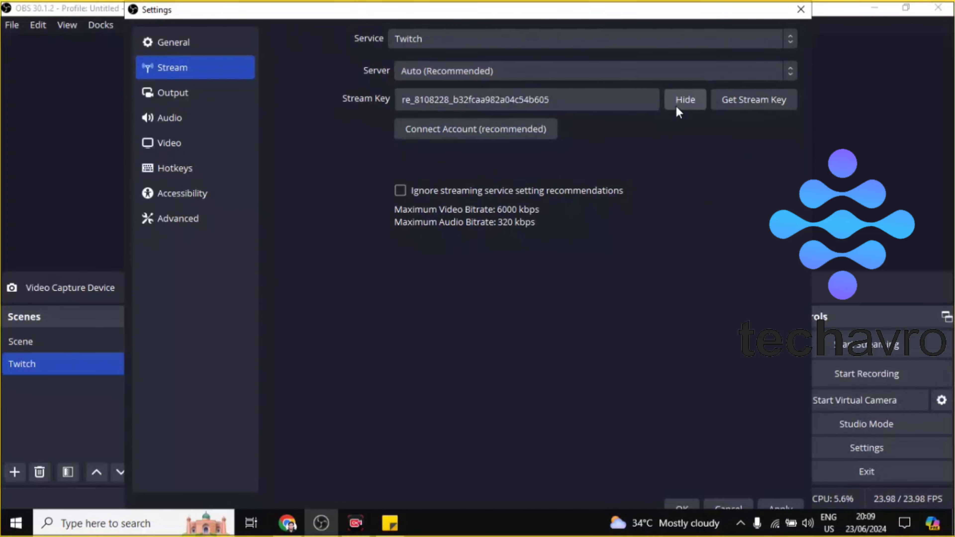
pyautogui.click(675, 106)
pyautogui.doubleClick(612, 99)
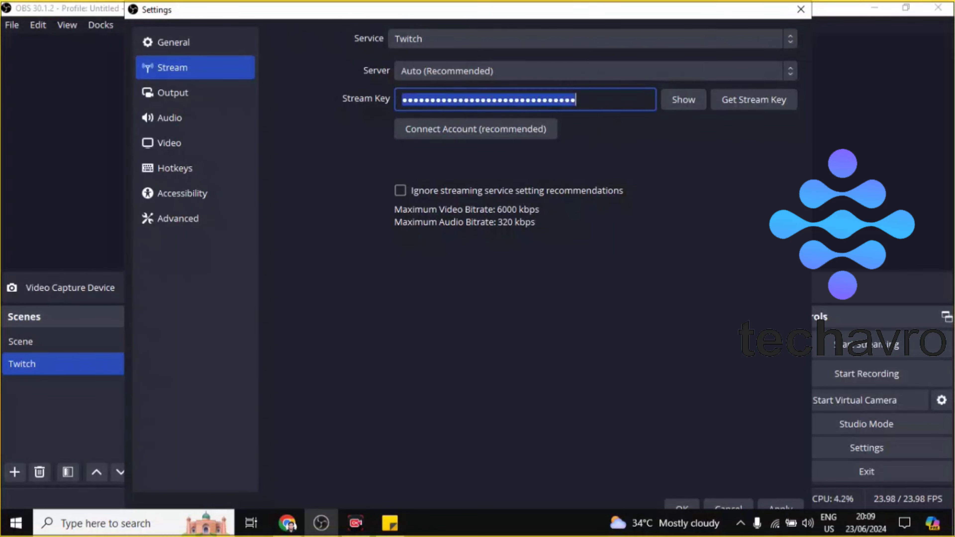
pyautogui.press('BackSpace')
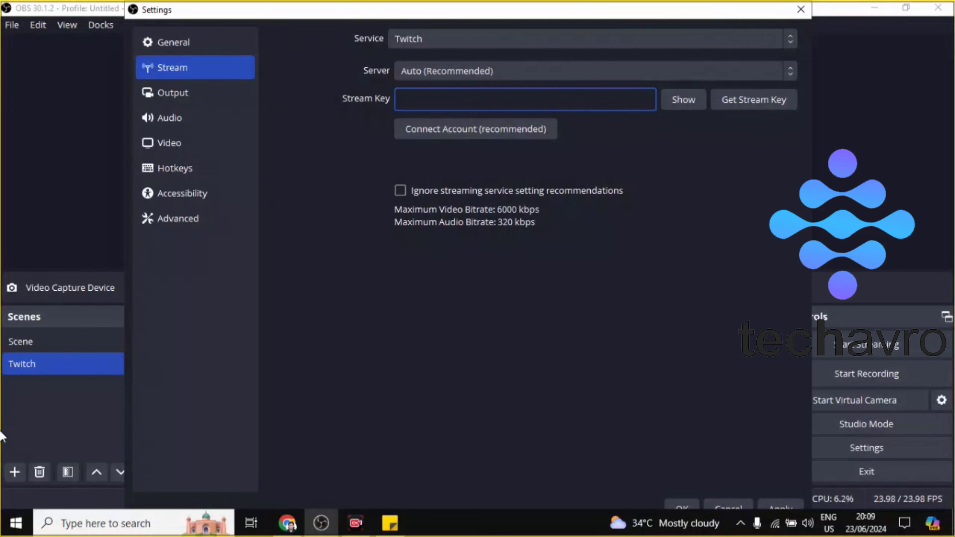
# Step: Switch to Twitch in Chrome, return to the main site and open the Creator Dashboard from the account options
pyautogui.click(288, 523)
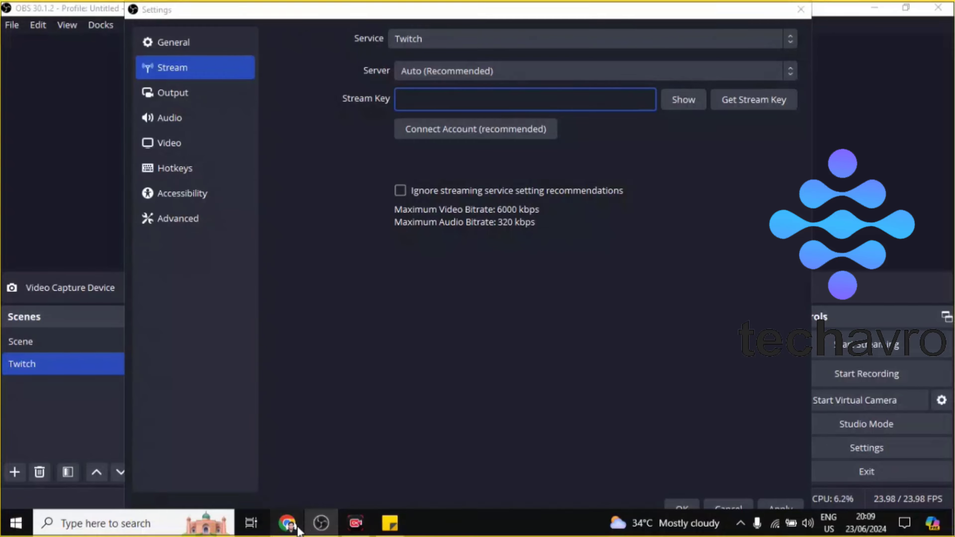
pyautogui.click(397, 7)
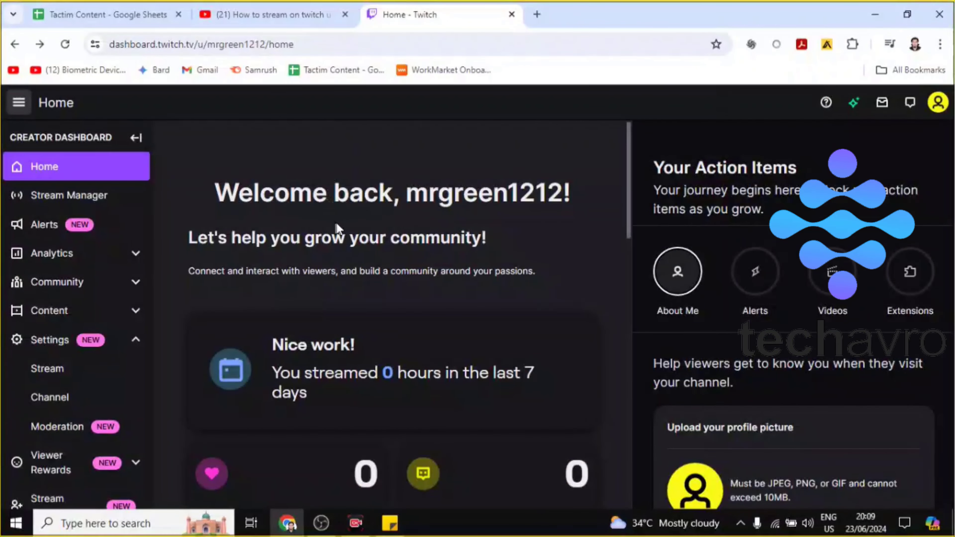
pyautogui.click(929, 107)
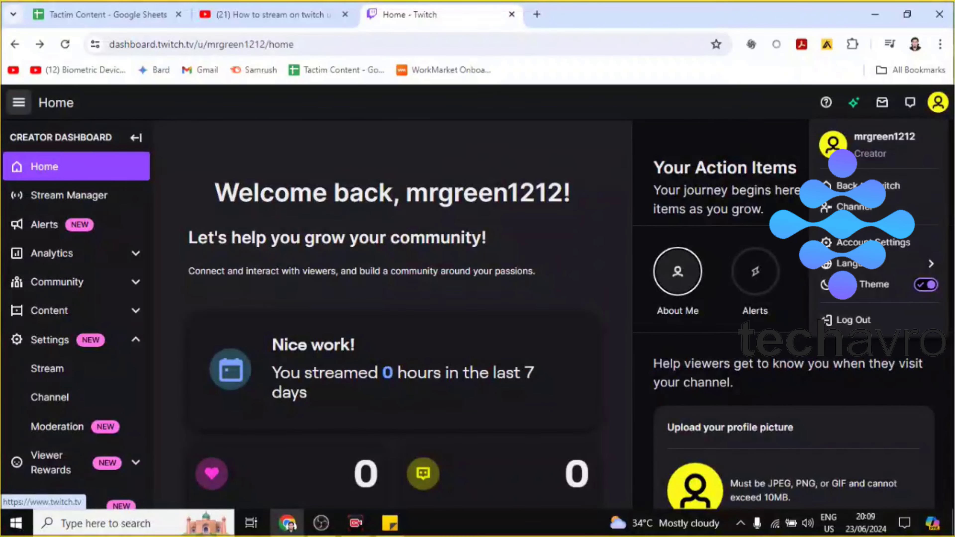
pyautogui.click(829, 188)
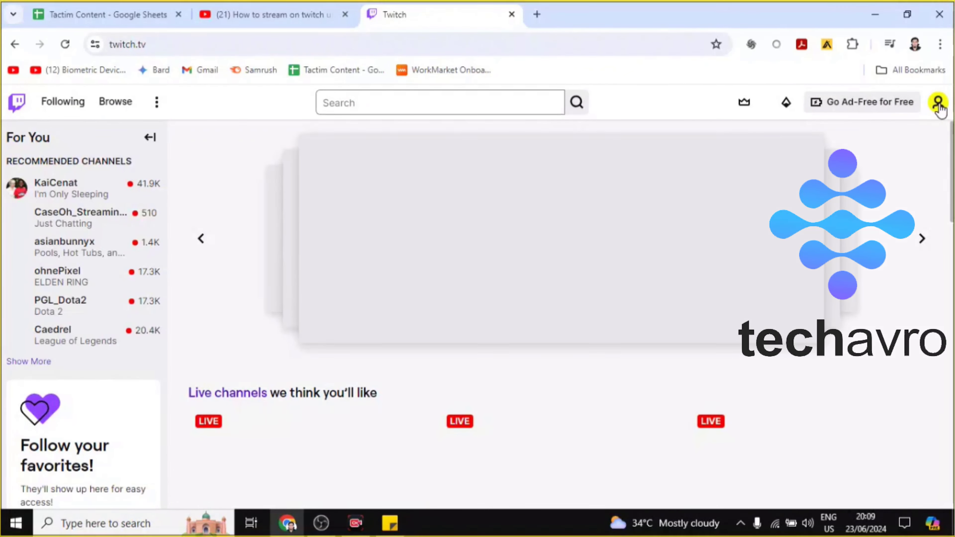
pyautogui.click(938, 106)
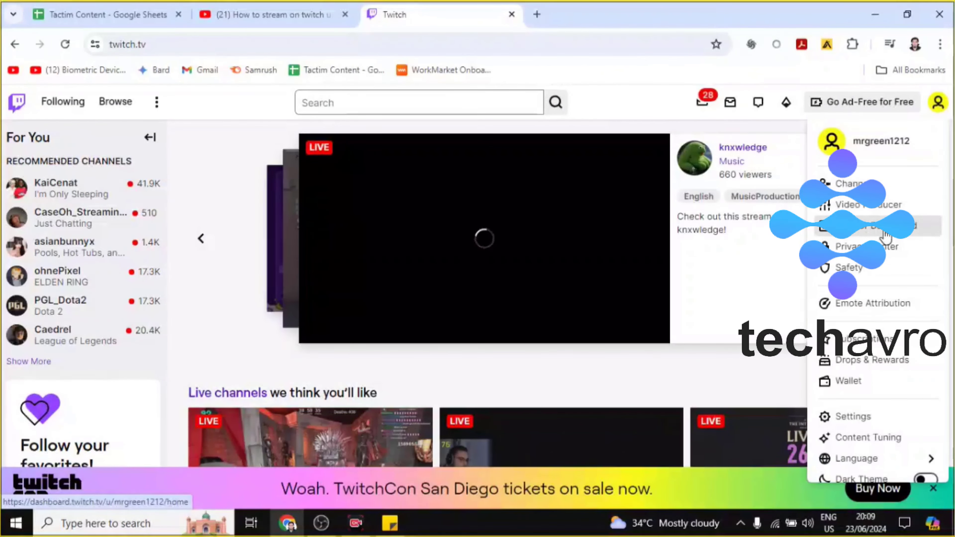
pyautogui.click(854, 235)
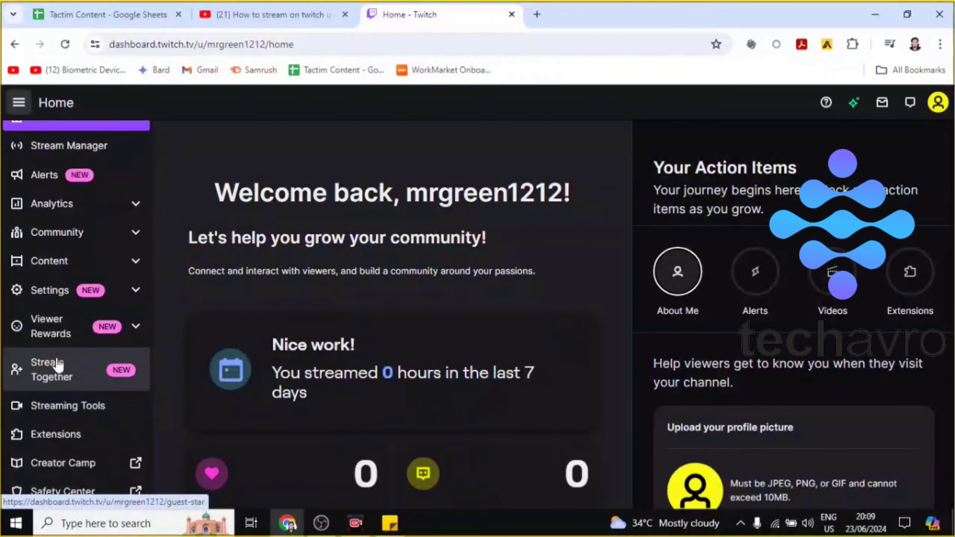
# Step: Open the Stream page of the Creator Dashboard settings and copy the primary stream key
pyautogui.scroll(2, 35, 315)
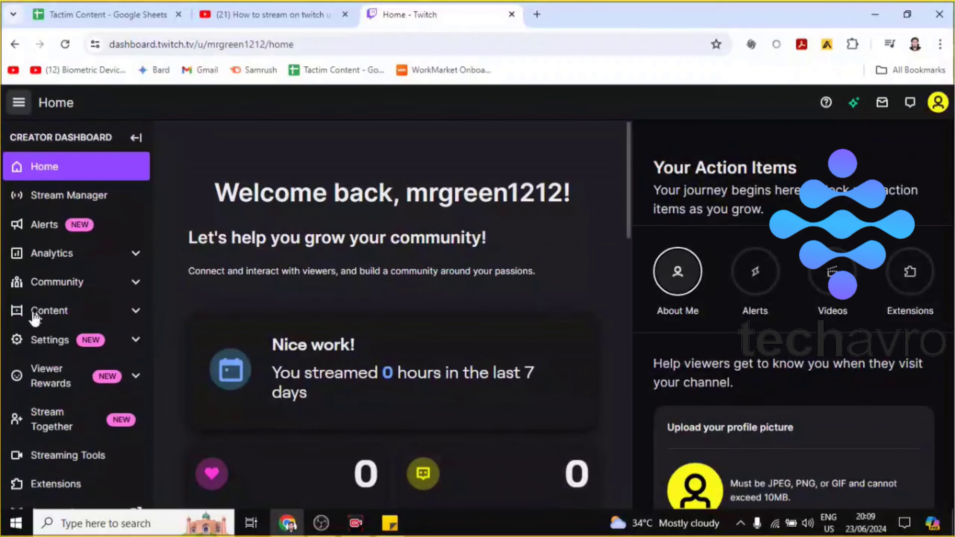
pyautogui.click(130, 349)
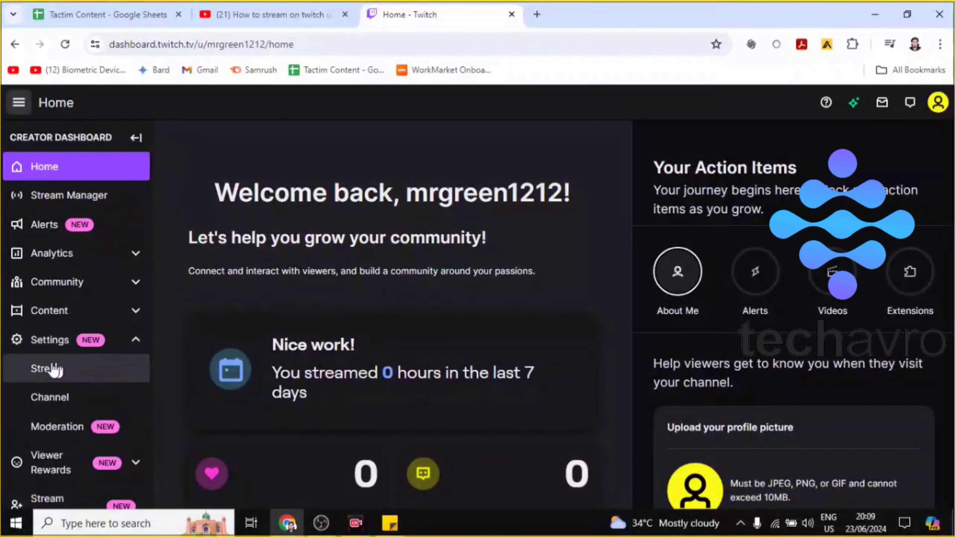
pyautogui.click(46, 373)
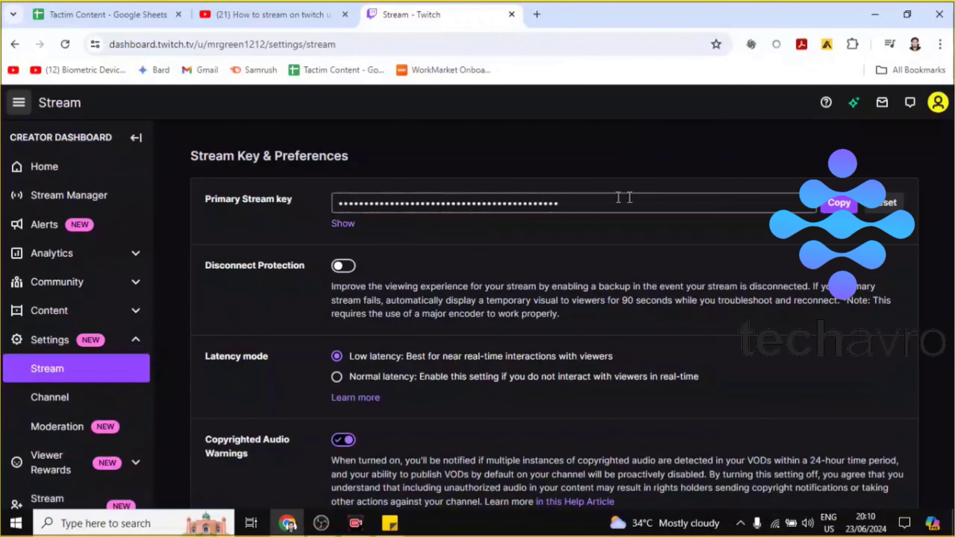
pyautogui.click(841, 206)
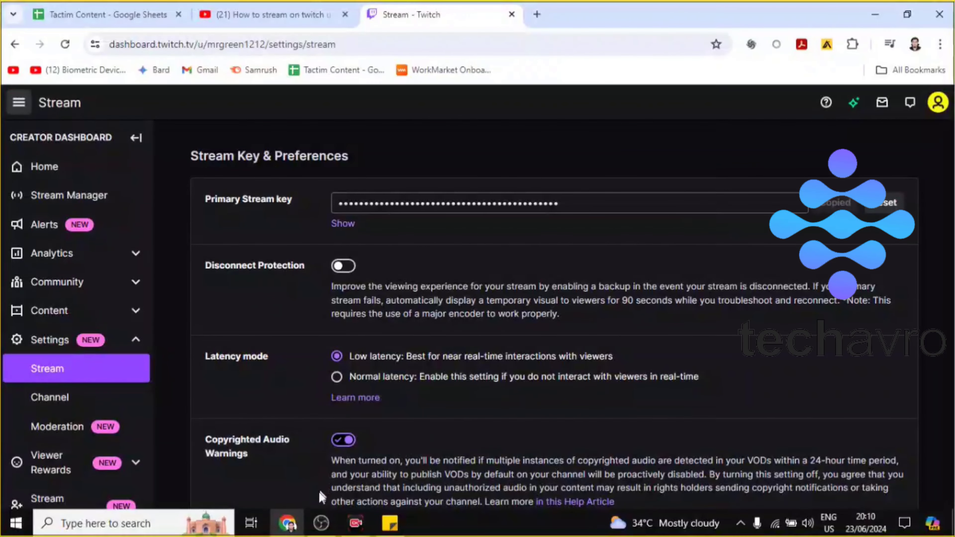
# Step: Switch to OBS and paste the copied Twitch stream key into the Stream Key field
pyautogui.click(321, 523)
pyautogui.rightClick(425, 98)
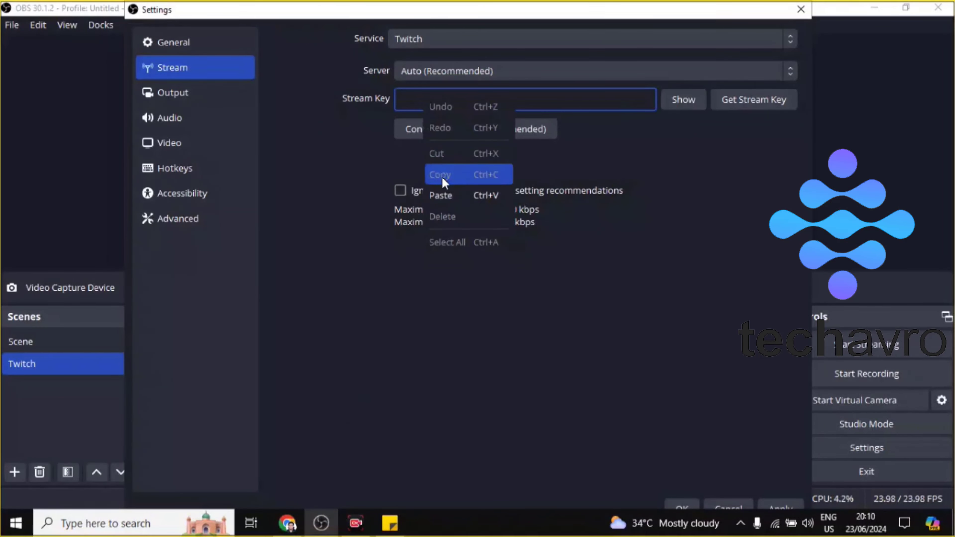
pyautogui.click(443, 195)
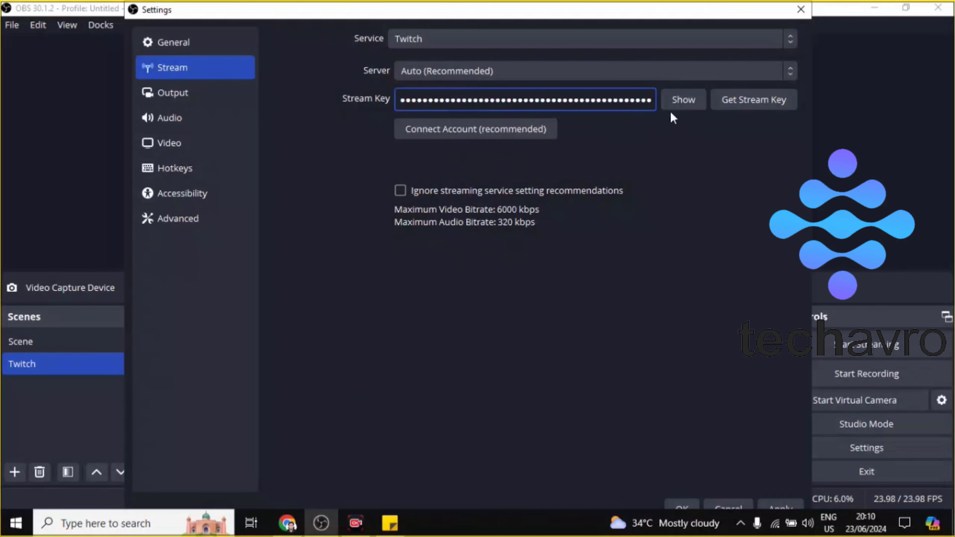
# Step: Start connecting the Twitch account in OBS and copy the account username from the Chrome login form into the Username field
pyautogui.click(444, 129)
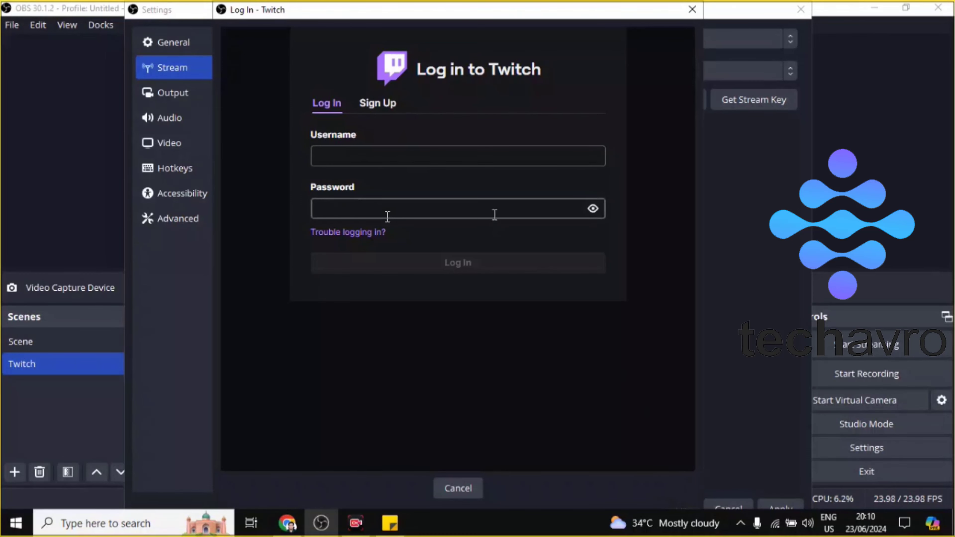
pyautogui.click(289, 523)
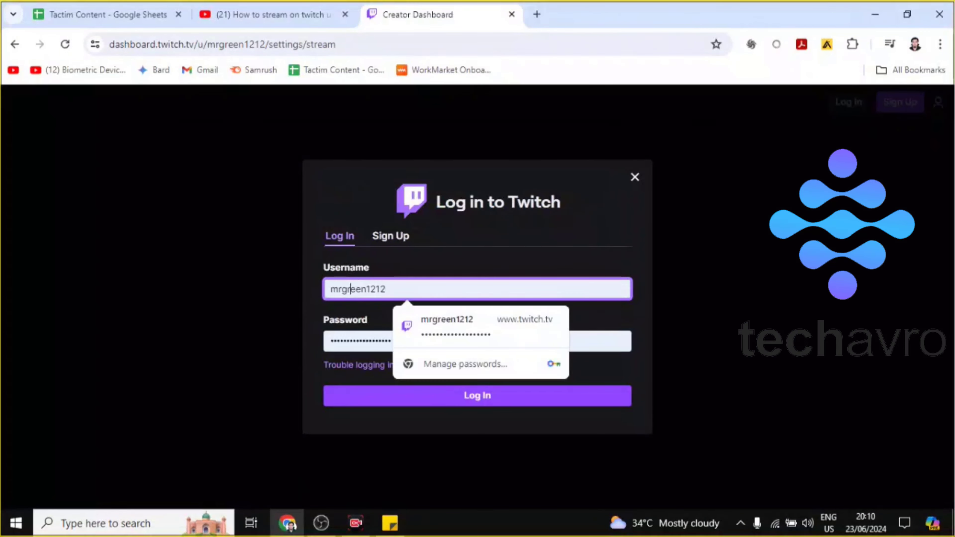
pyautogui.doubleClick(352, 289)
pyautogui.rightClick(351, 286)
pyautogui.click(378, 112)
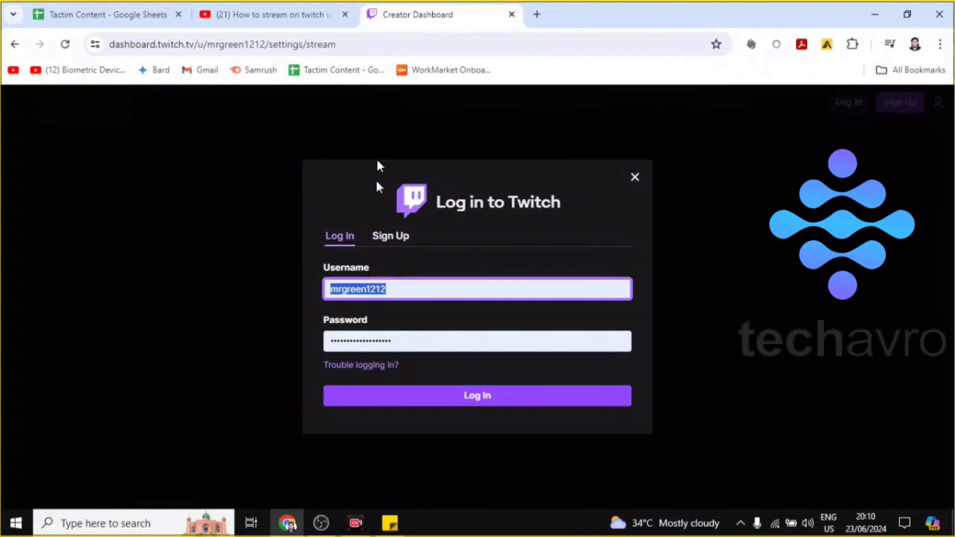
pyautogui.click(309, 523)
pyautogui.click(384, 155)
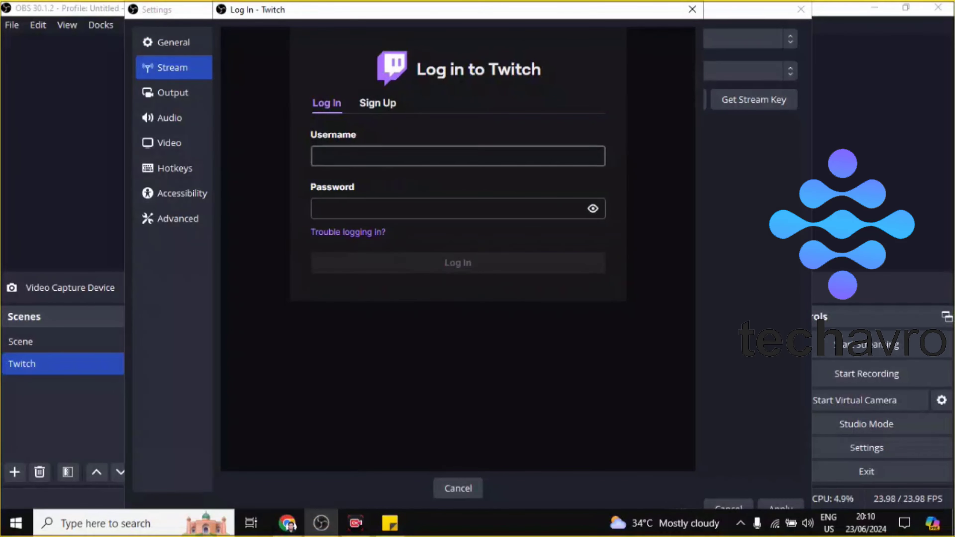
pyautogui.rightClick(388, 254)
pyautogui.click(408, 343)
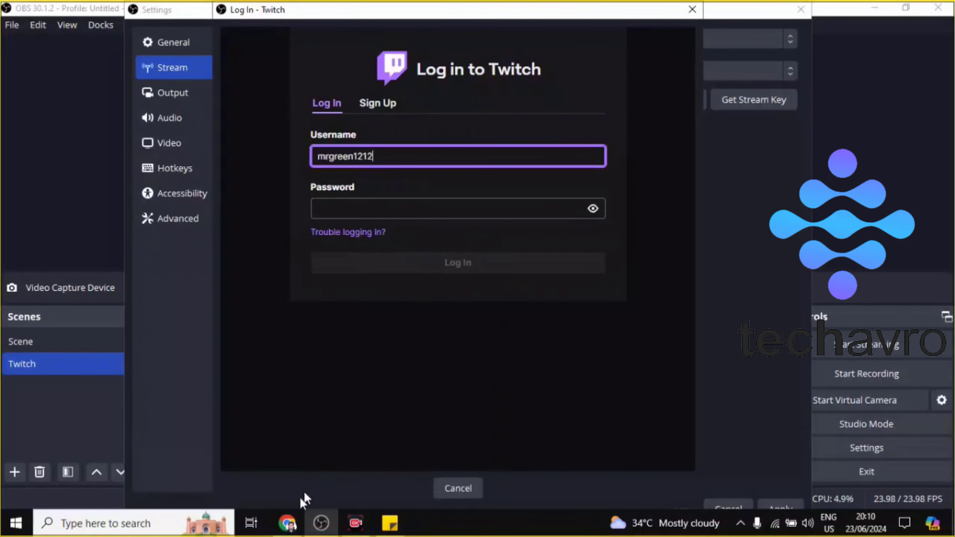
# Step: Copy the account password from Chrome into the OBS Twitch login, log in and confirm the connected account
pyautogui.click(288, 523)
pyautogui.doubleClick(384, 341)
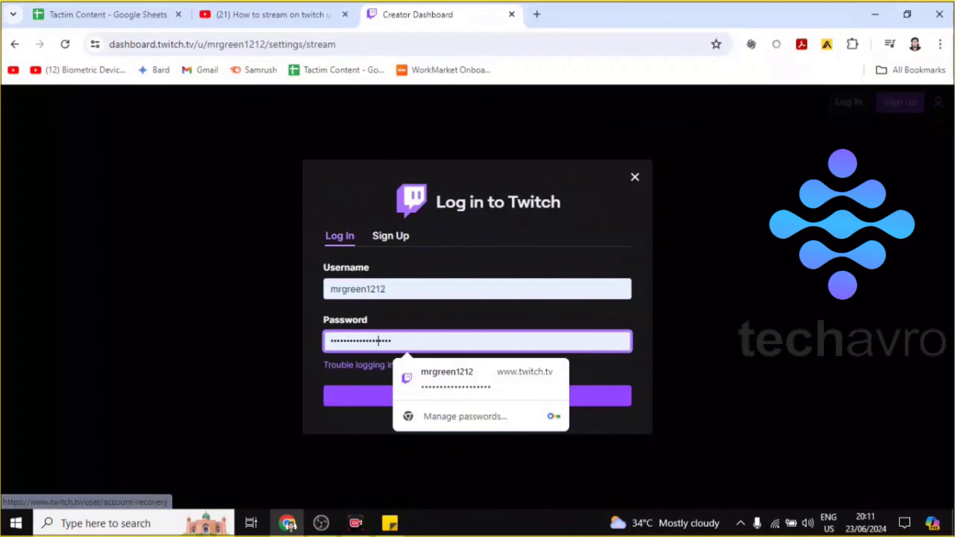
pyautogui.rightClick(377, 338)
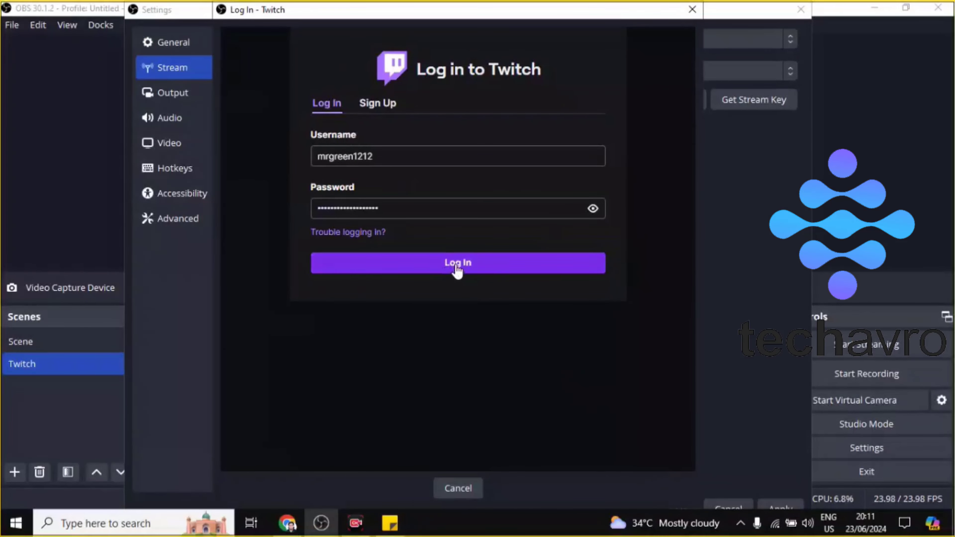
pyautogui.click(449, 270)
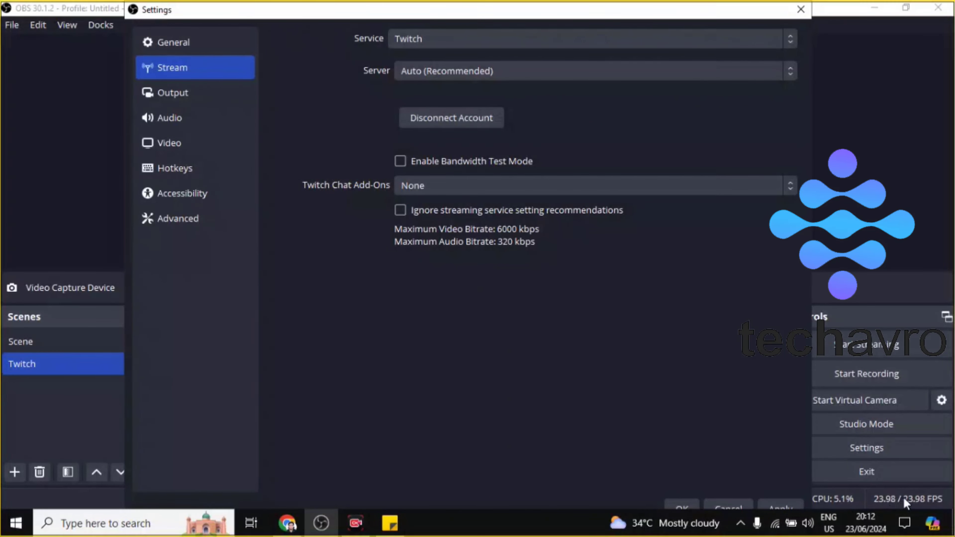
pyautogui.click(681, 507)
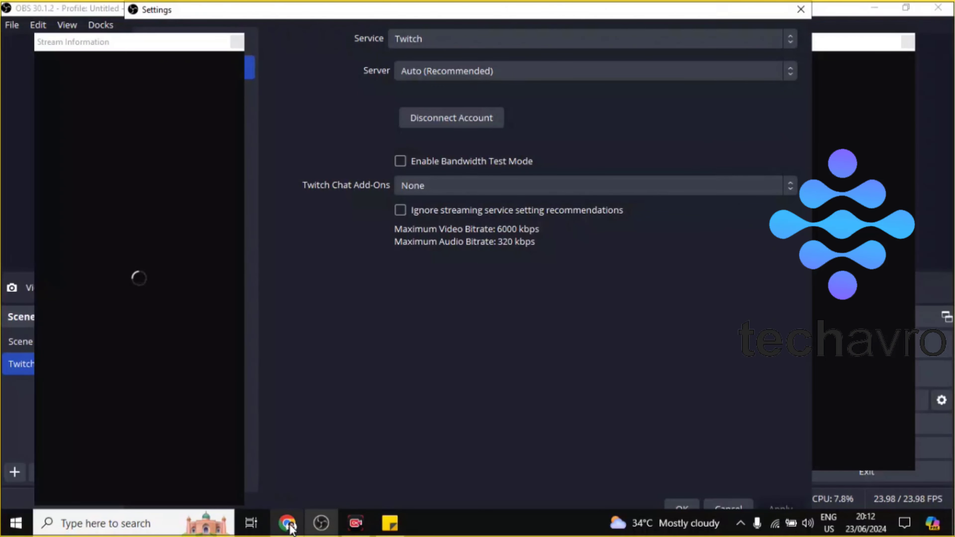
pyautogui.click(366, 530)
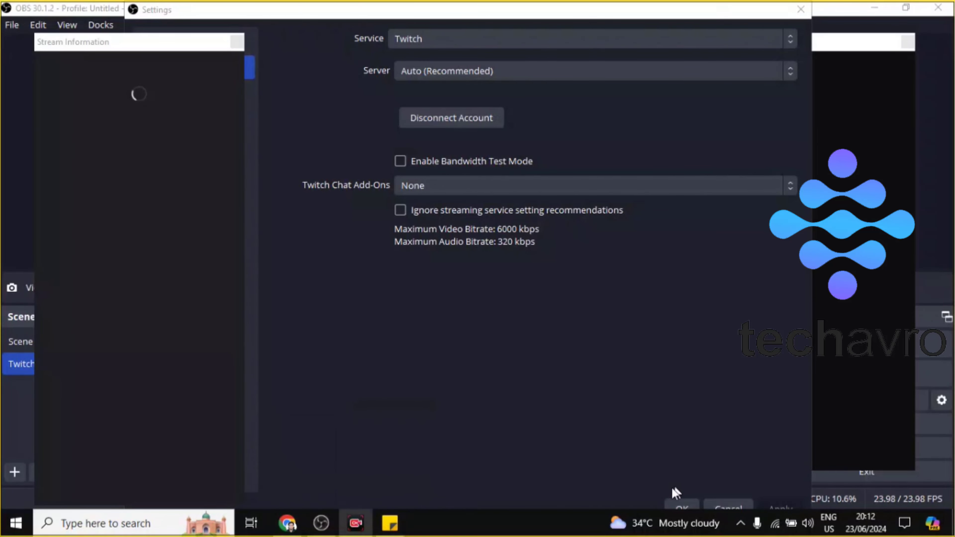
pyautogui.click(87, 83)
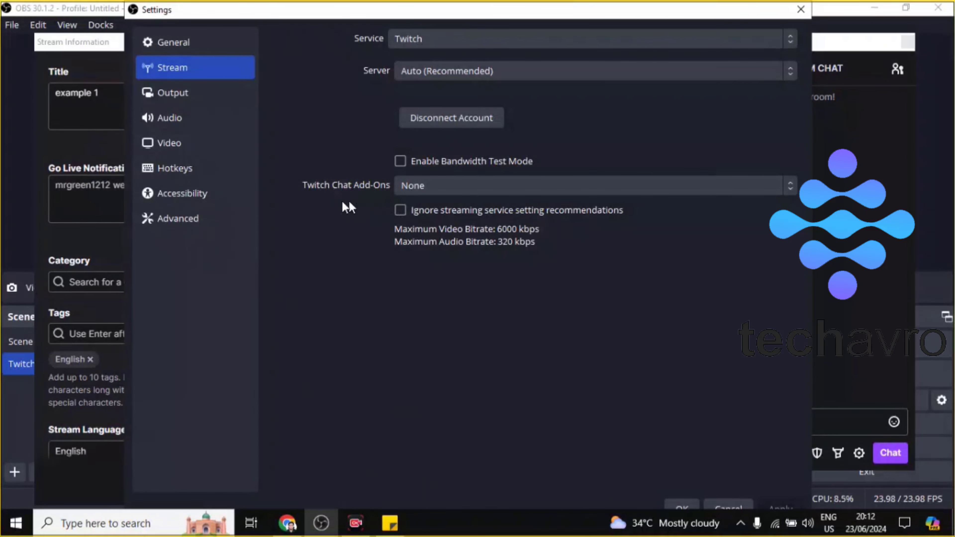
# Step: Open the Output settings
pyautogui.click(187, 88)
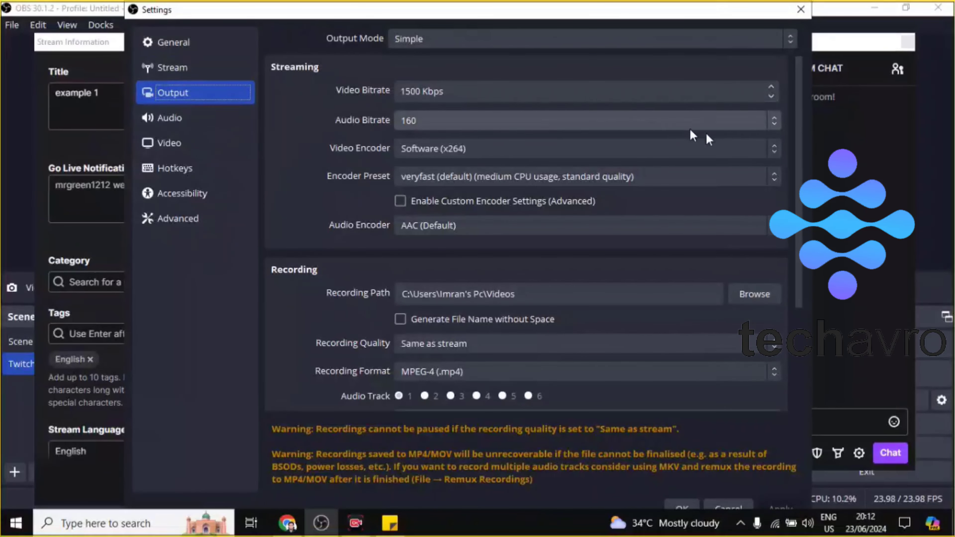
# Step: Step the streaming video bitrate down below 1000 Kbps and back up to 2600 Kbps
pyautogui.click(771, 96)
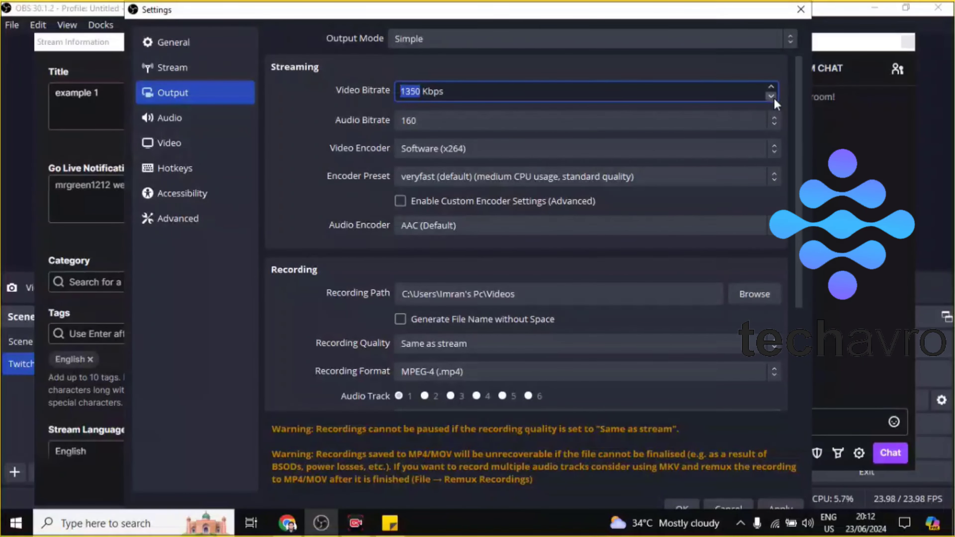
pyautogui.click(773, 98)
pyautogui.click(774, 98)
pyautogui.click(773, 99)
pyautogui.click(772, 98)
pyautogui.click(773, 98)
pyautogui.click(773, 97)
pyautogui.click(770, 87)
pyautogui.click(770, 87)
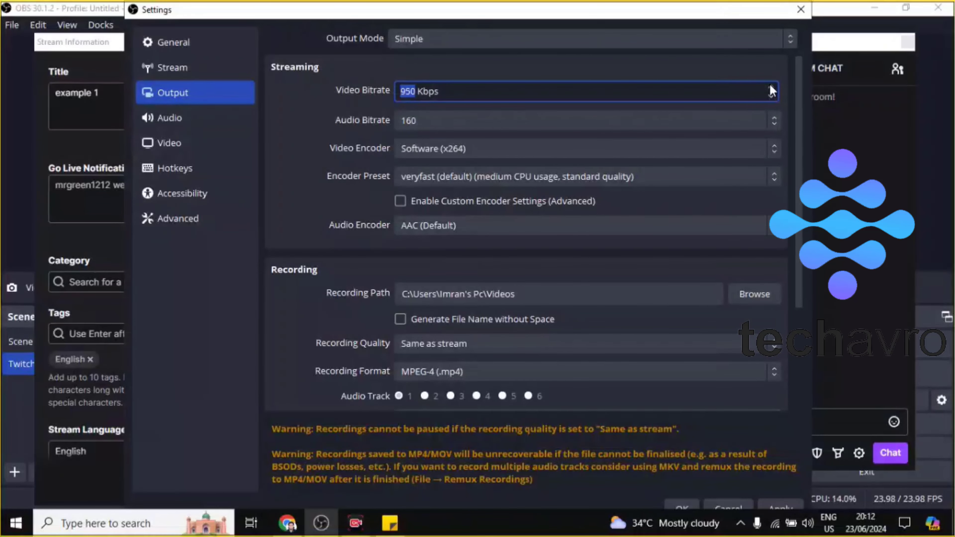
pyautogui.click(771, 89)
pyautogui.click(771, 88)
pyautogui.click(771, 89)
pyautogui.click(771, 88)
pyautogui.click(770, 86)
pyautogui.click(770, 86)
# Step: Set the streaming video bitrate to 6000 Kbps, apply the change and close the settings
pyautogui.click(357, 89)
pyautogui.click(433, 92)
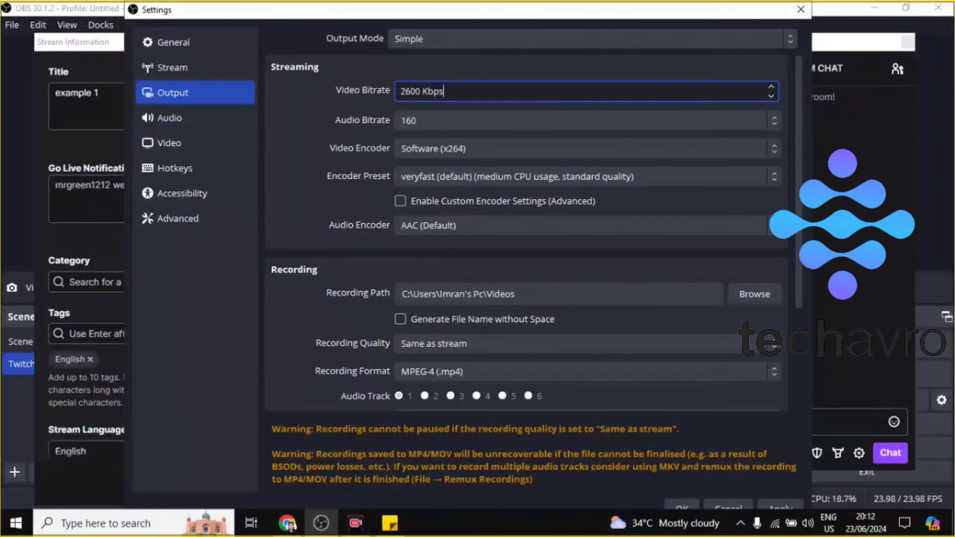
pyautogui.press('BackSpace')
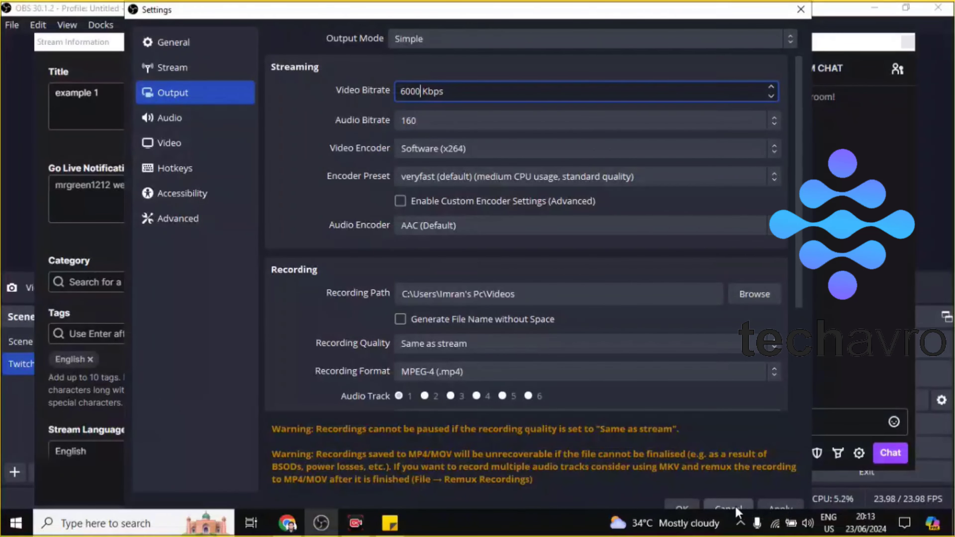
pyautogui.click(767, 503)
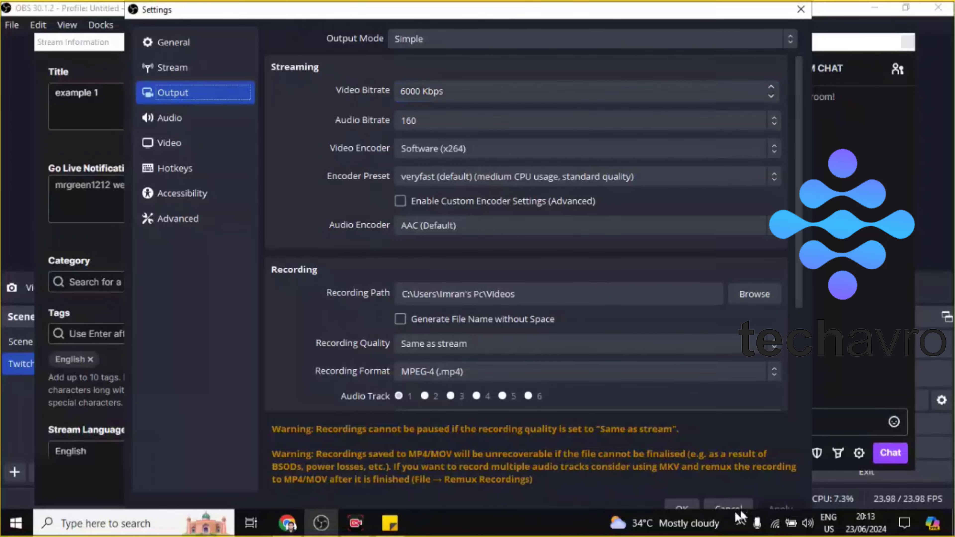
pyautogui.click(680, 506)
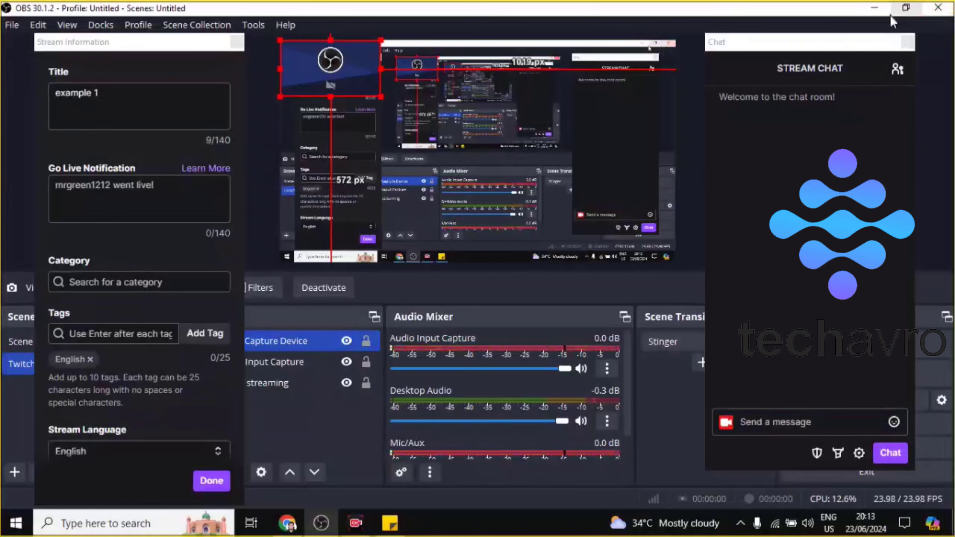
# Step: Close the floating Chat and Stream Information docks and dismiss their closing notices
pyautogui.click(907, 41)
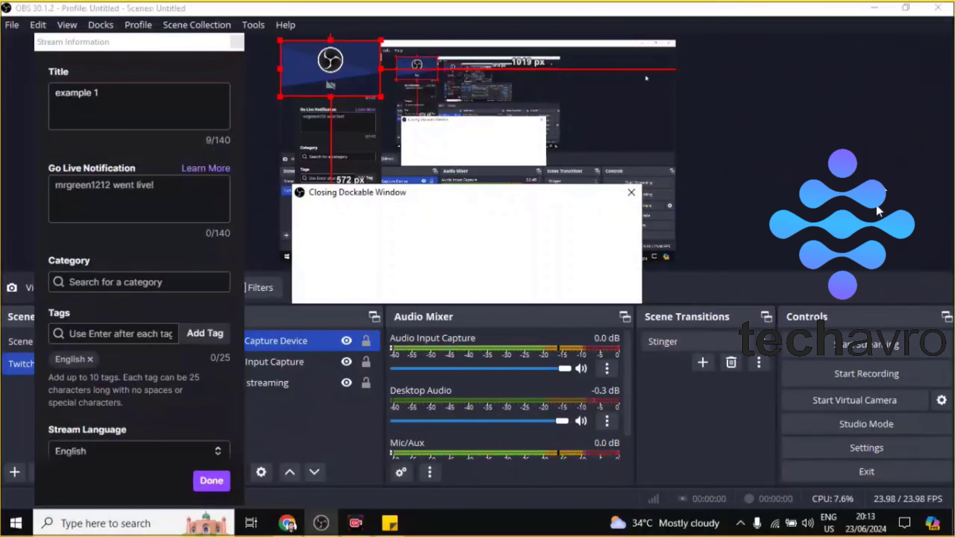
pyautogui.click(621, 284)
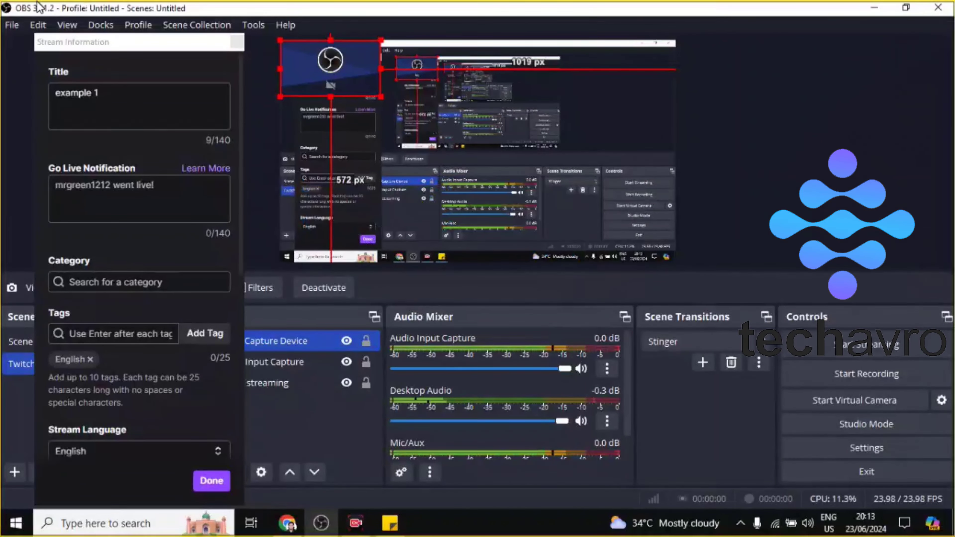
pyautogui.click(237, 42)
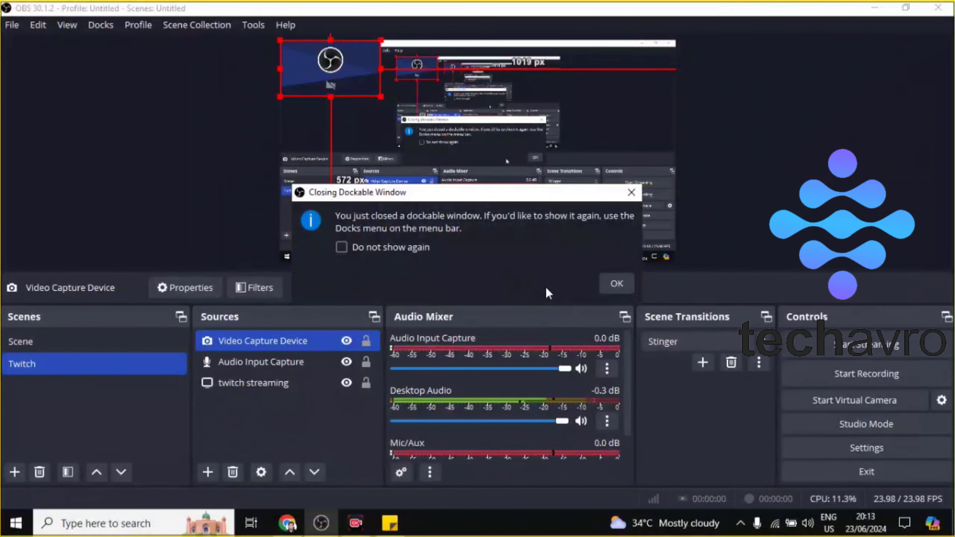
pyautogui.click(615, 284)
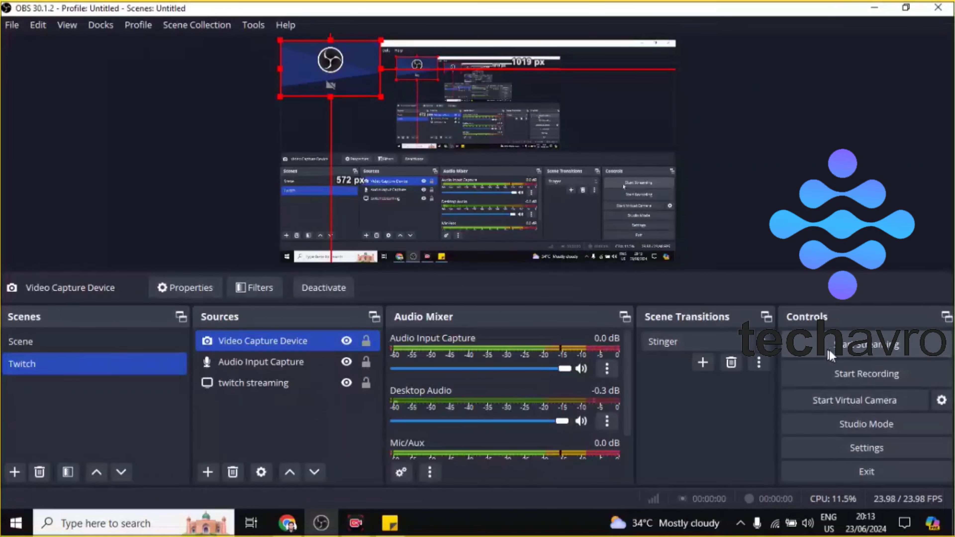
# Step: Start streaming to Twitch and minimize the OBS window
pyautogui.click(827, 355)
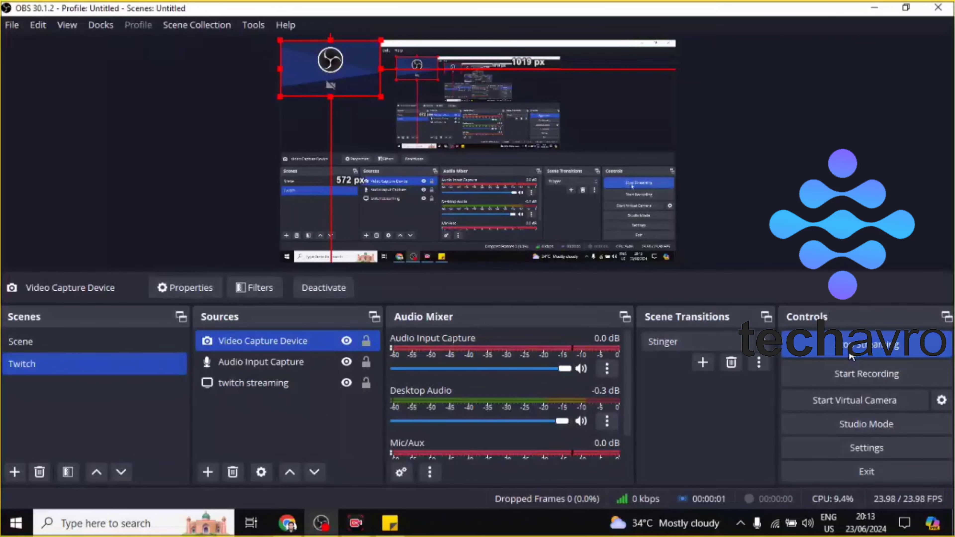
pyautogui.click(874, 8)
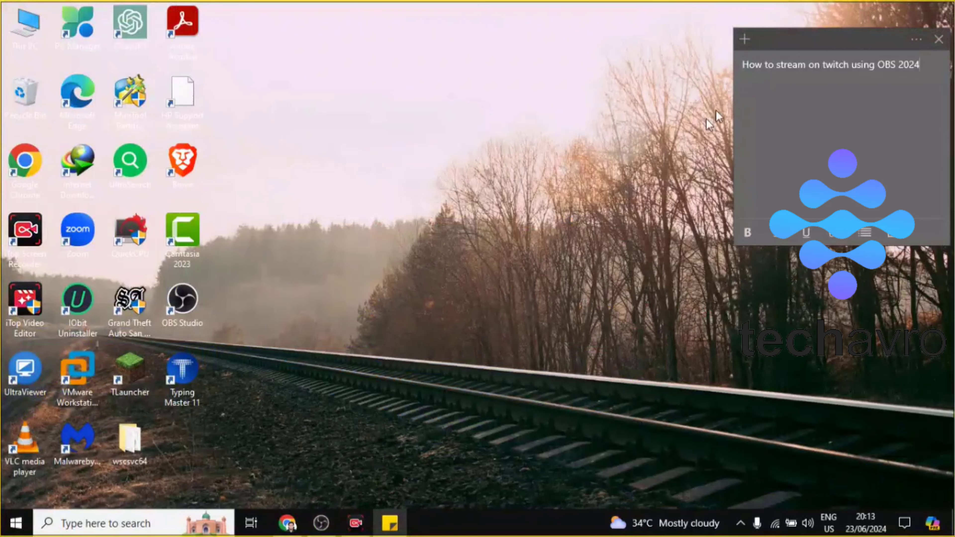